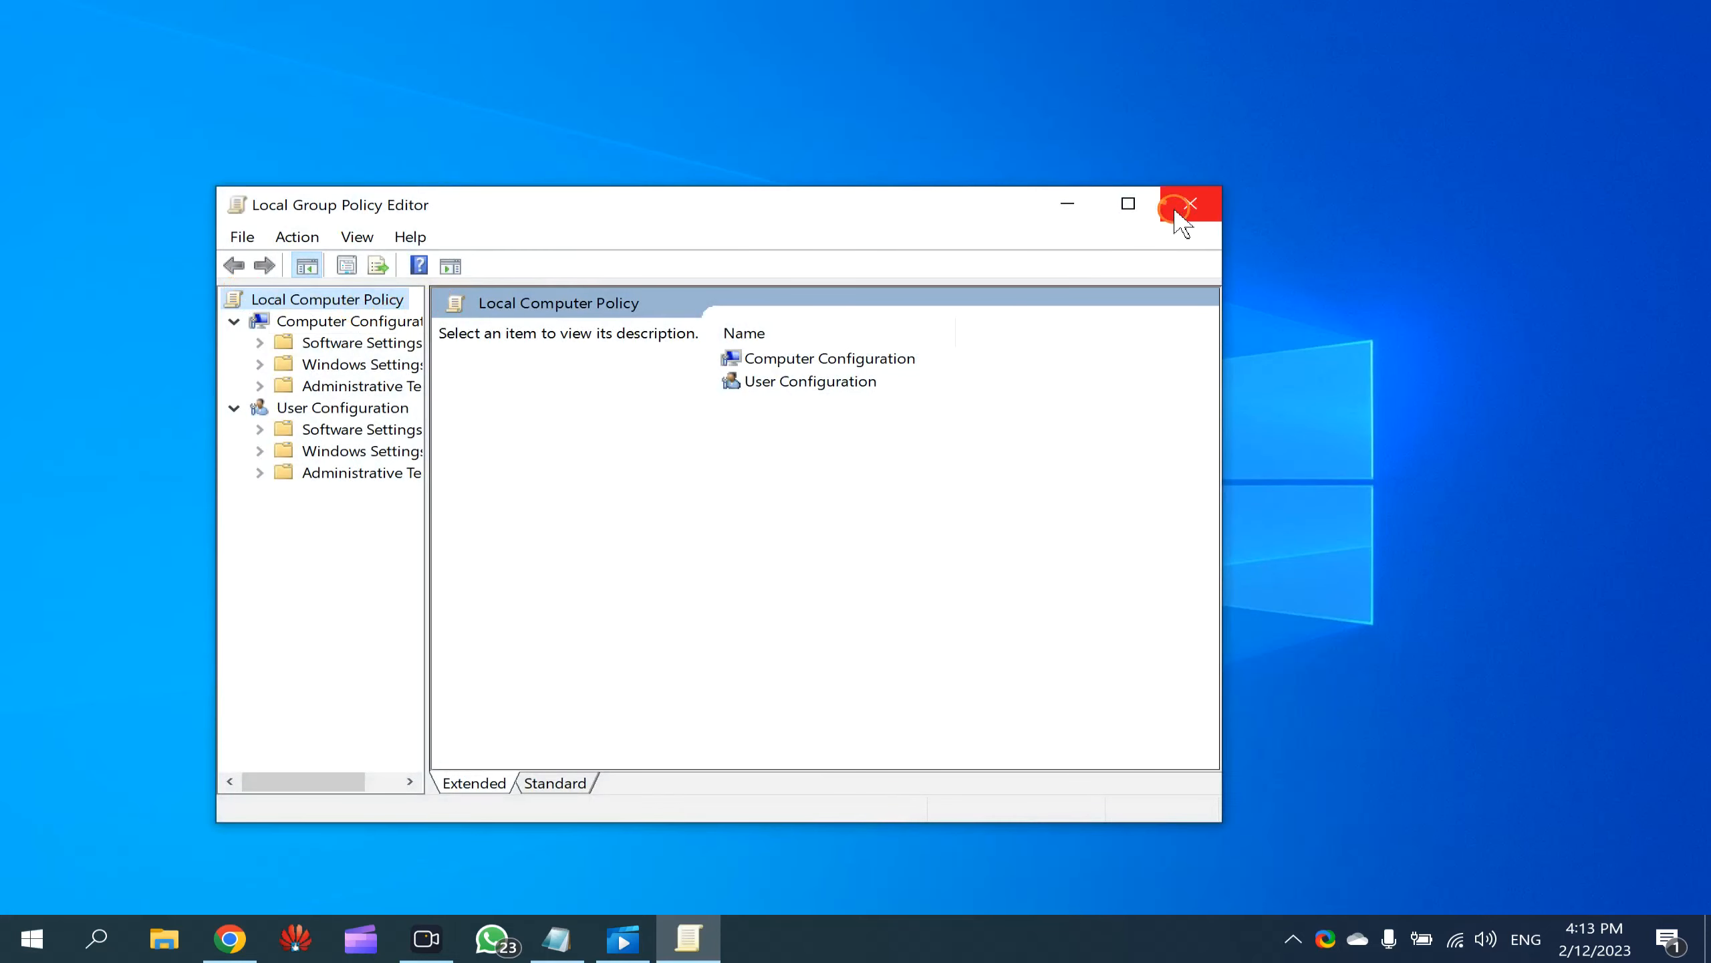
Step: Maximize the policy editor and show the User Configuration > Administrative Templates > Control Panel settings in Standard view
click(1128, 204)
drag(215, 420, 423, 420)
click(96, 215)
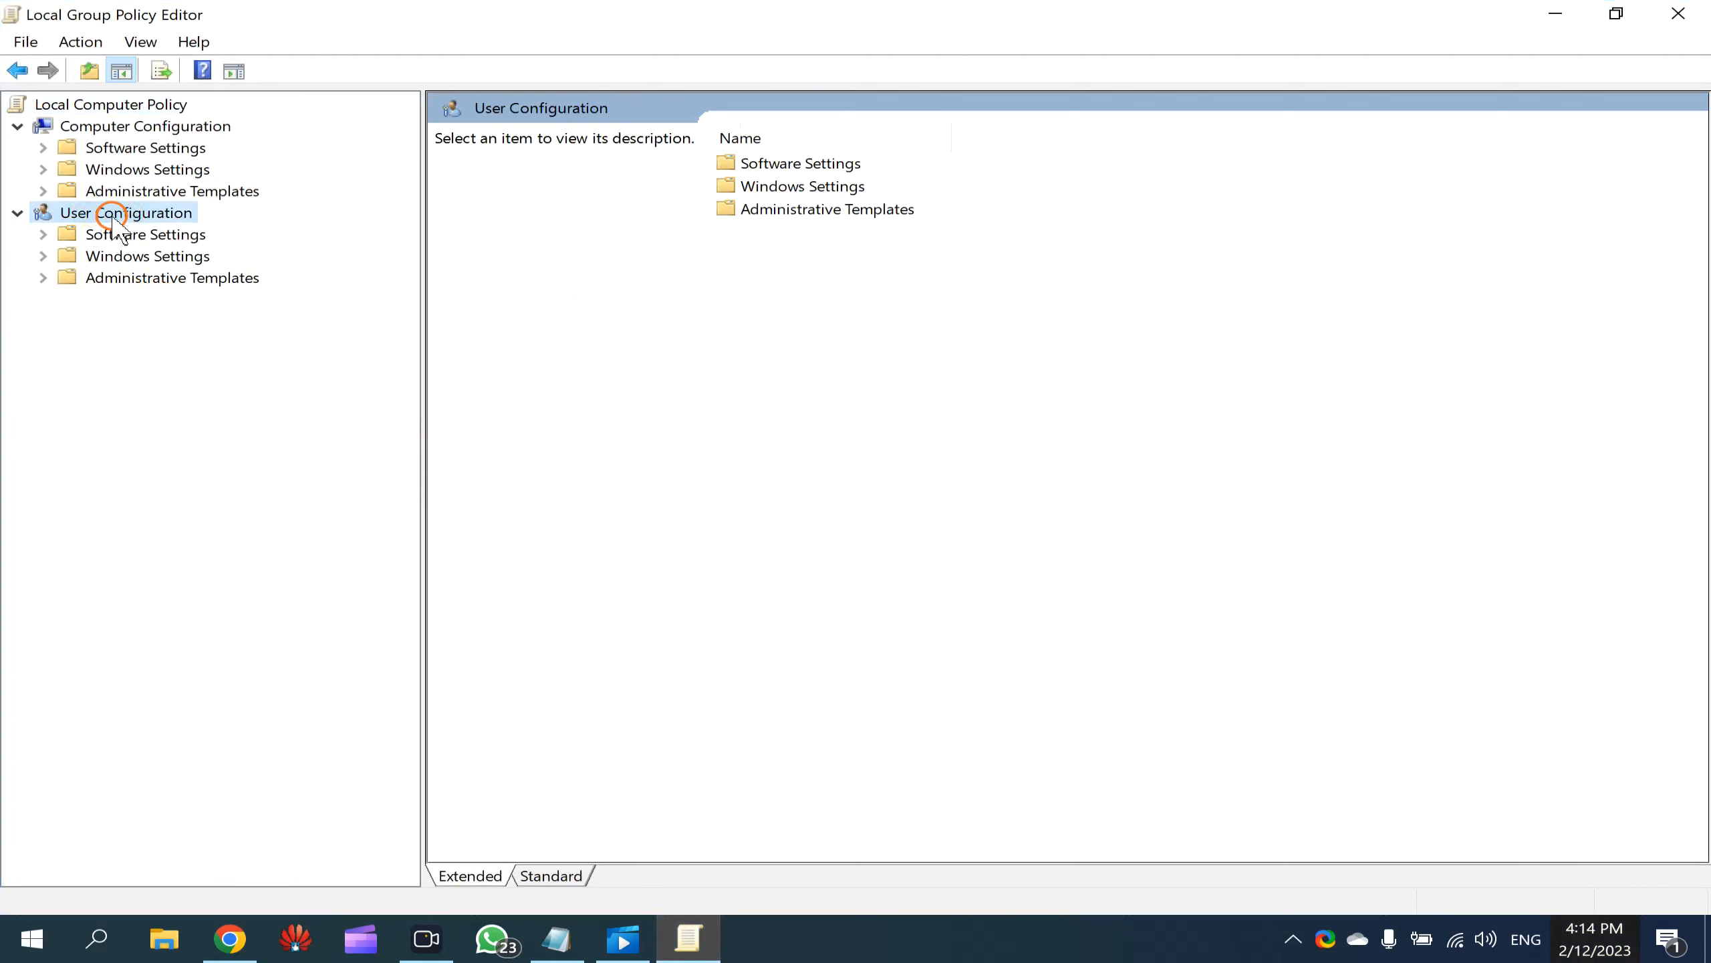
double_click(119, 279)
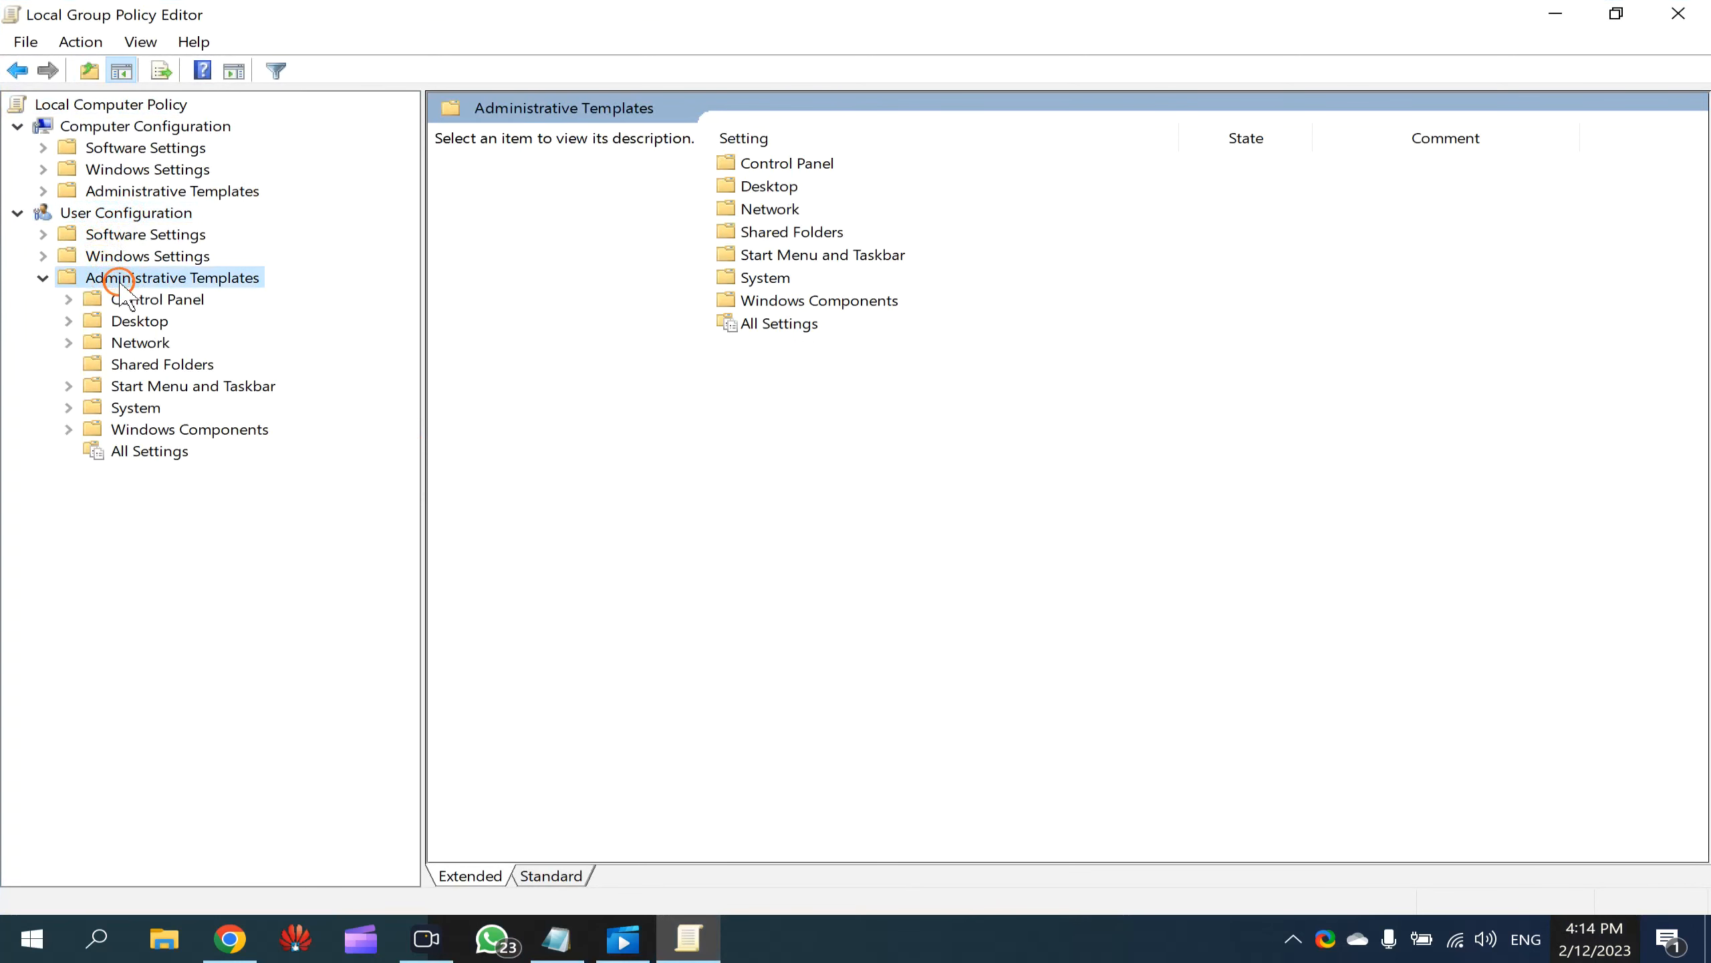
click(138, 301)
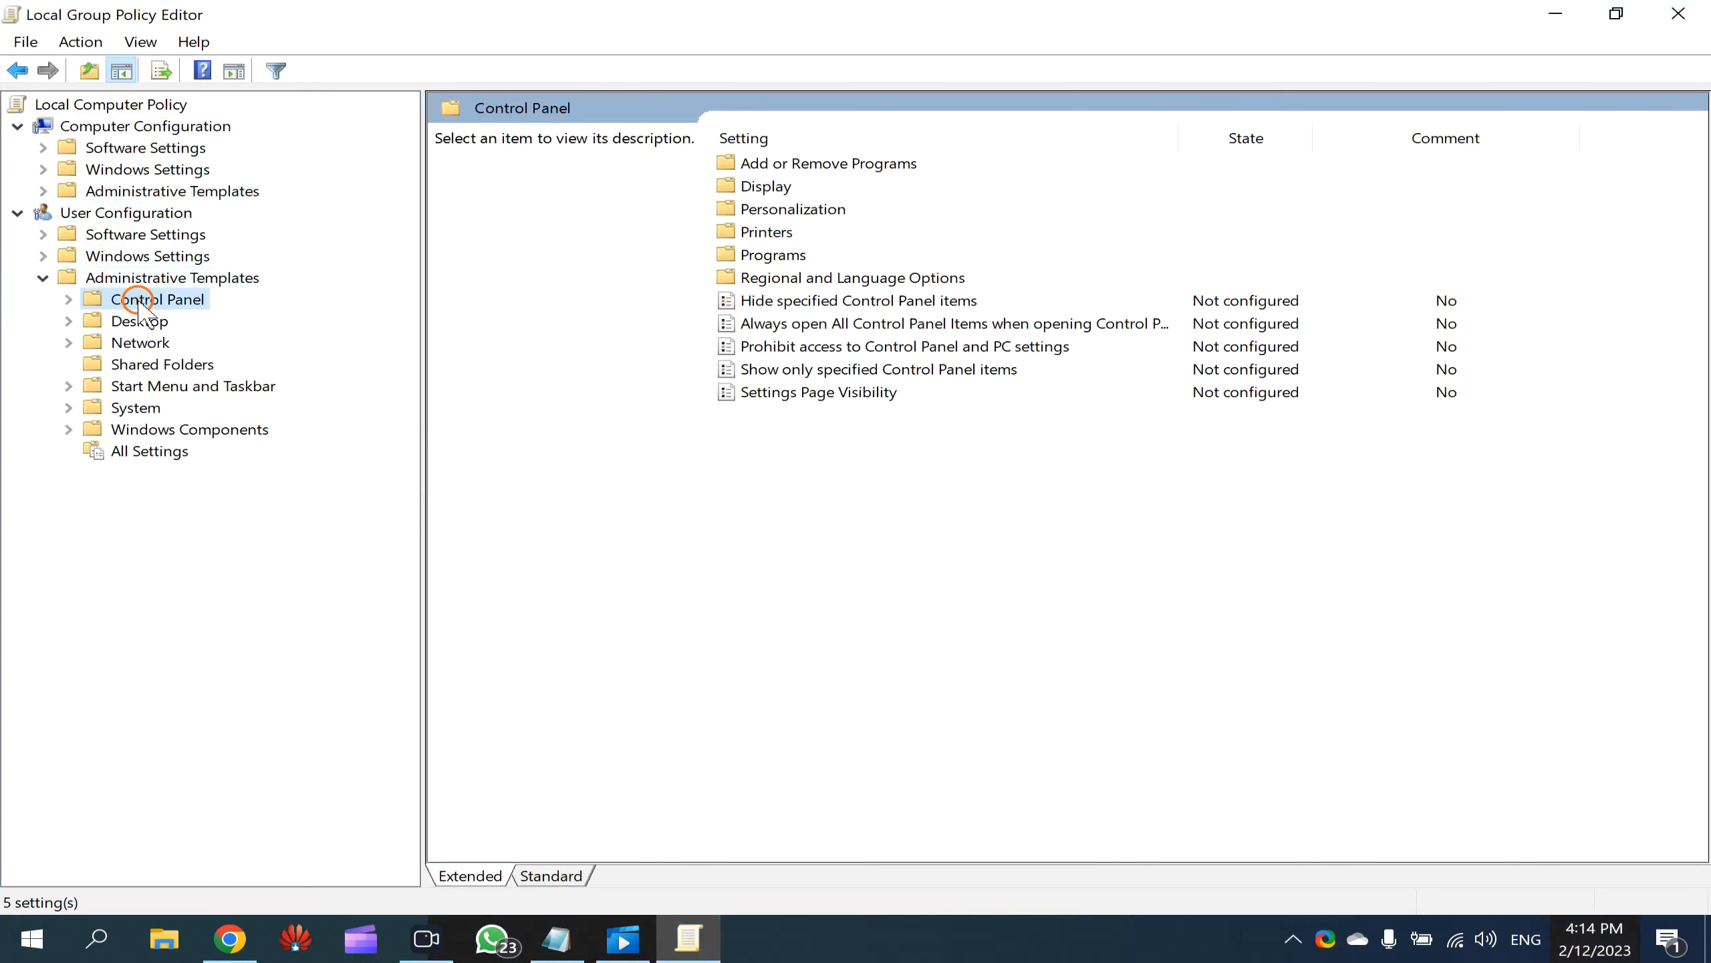
click(547, 871)
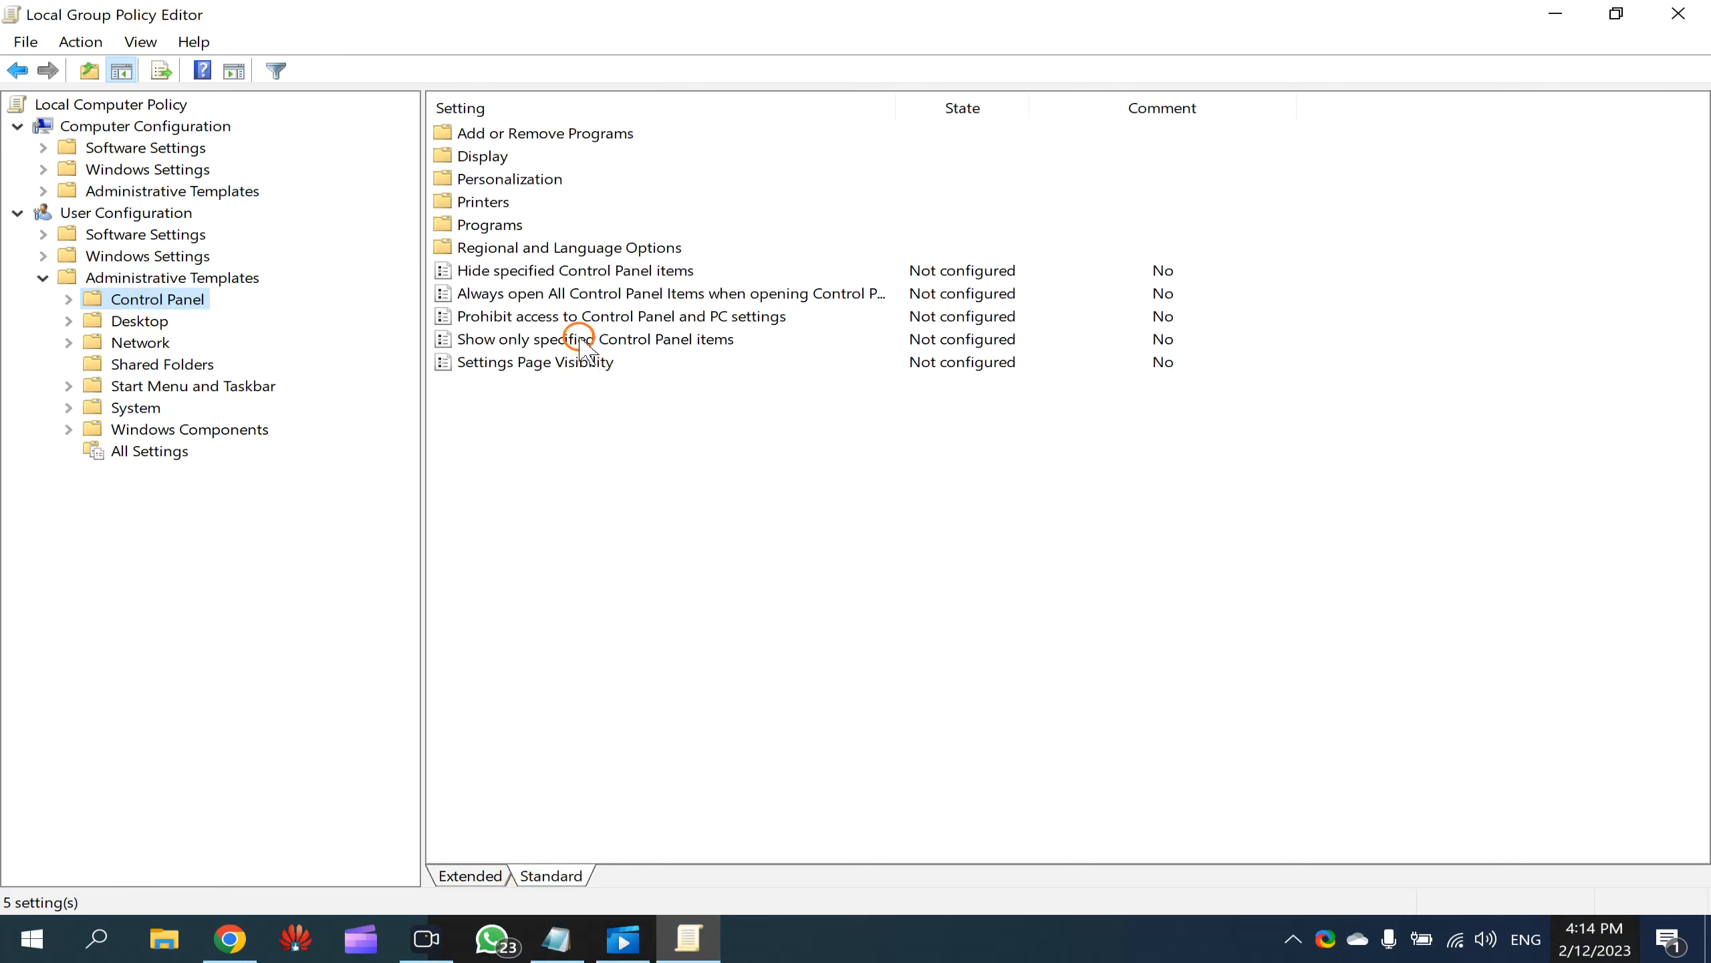
Step: Set the "Prohibit access to Control Panel and PC settings" policy to Enabled, apply it, and close the policy editor
click(487, 317)
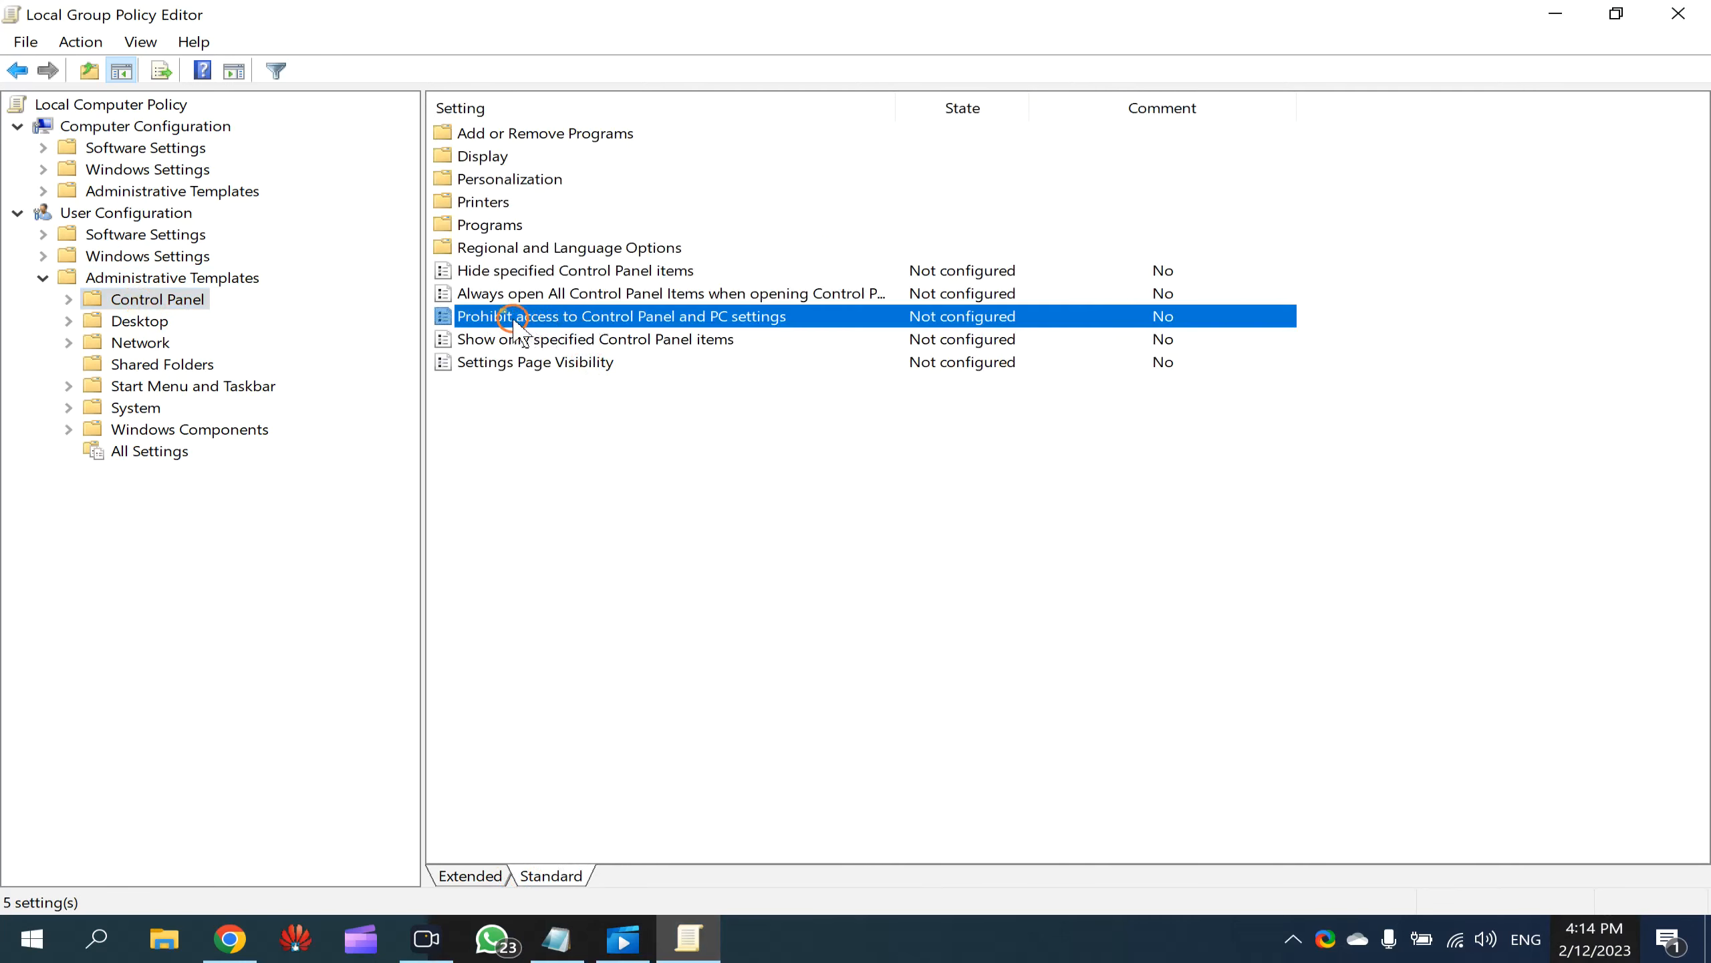
double_click(670, 319)
drag(679, 220, 856, 91)
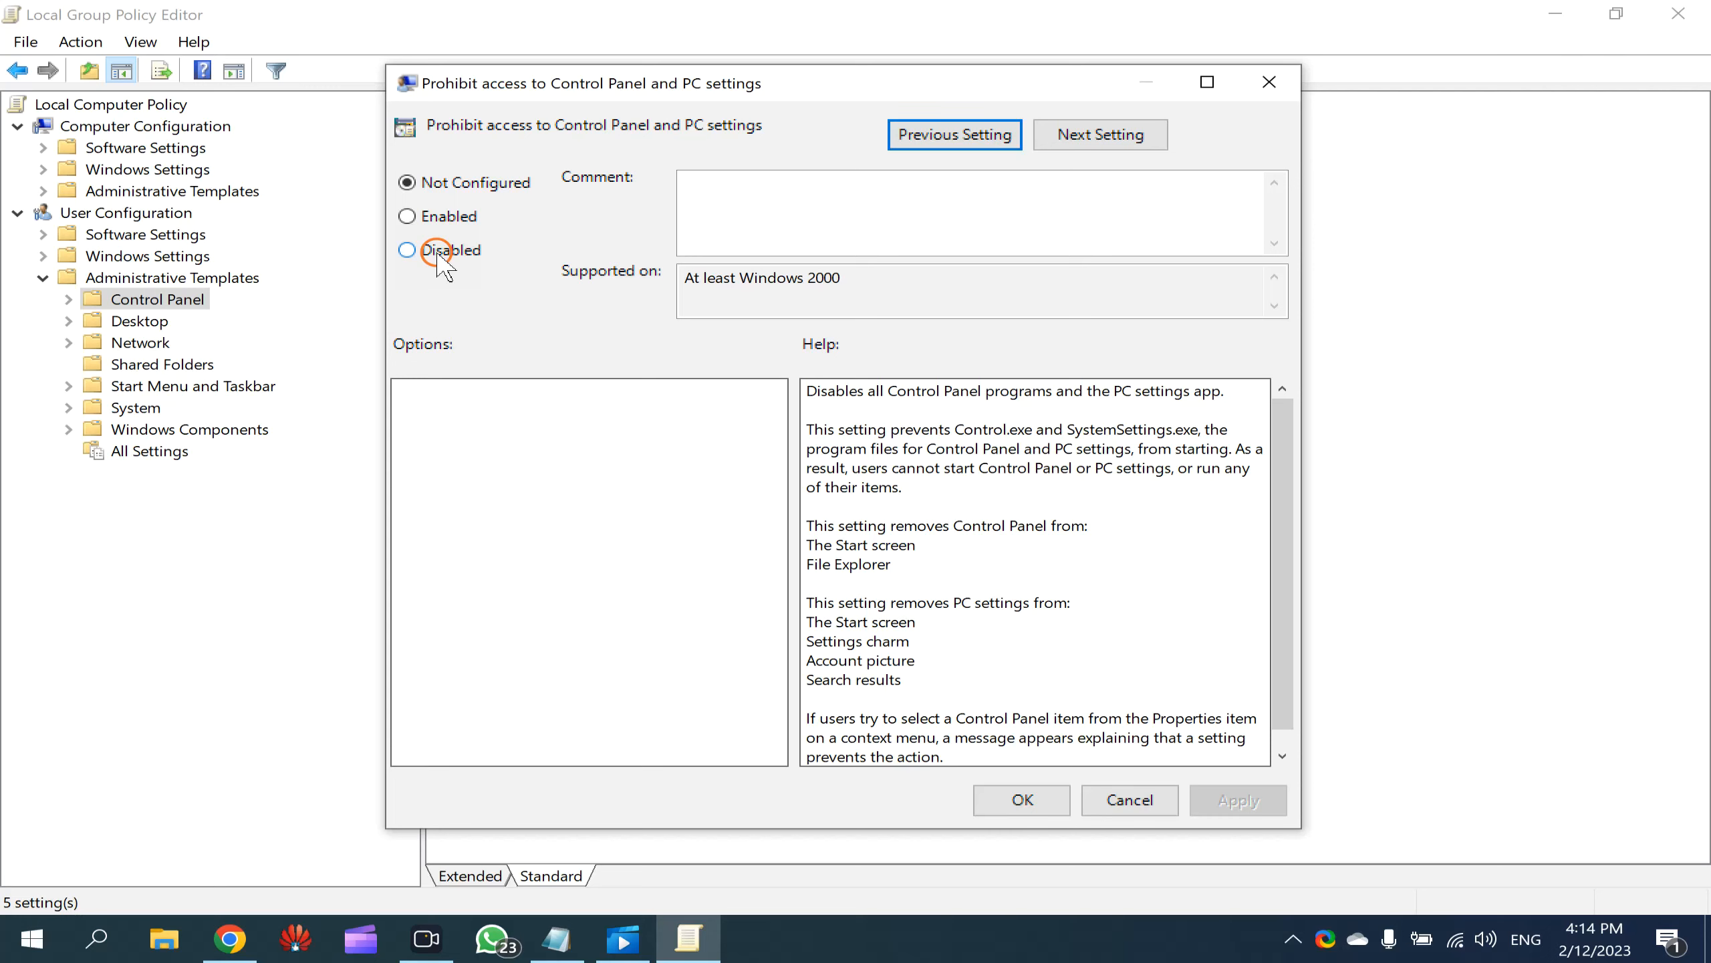
click(443, 217)
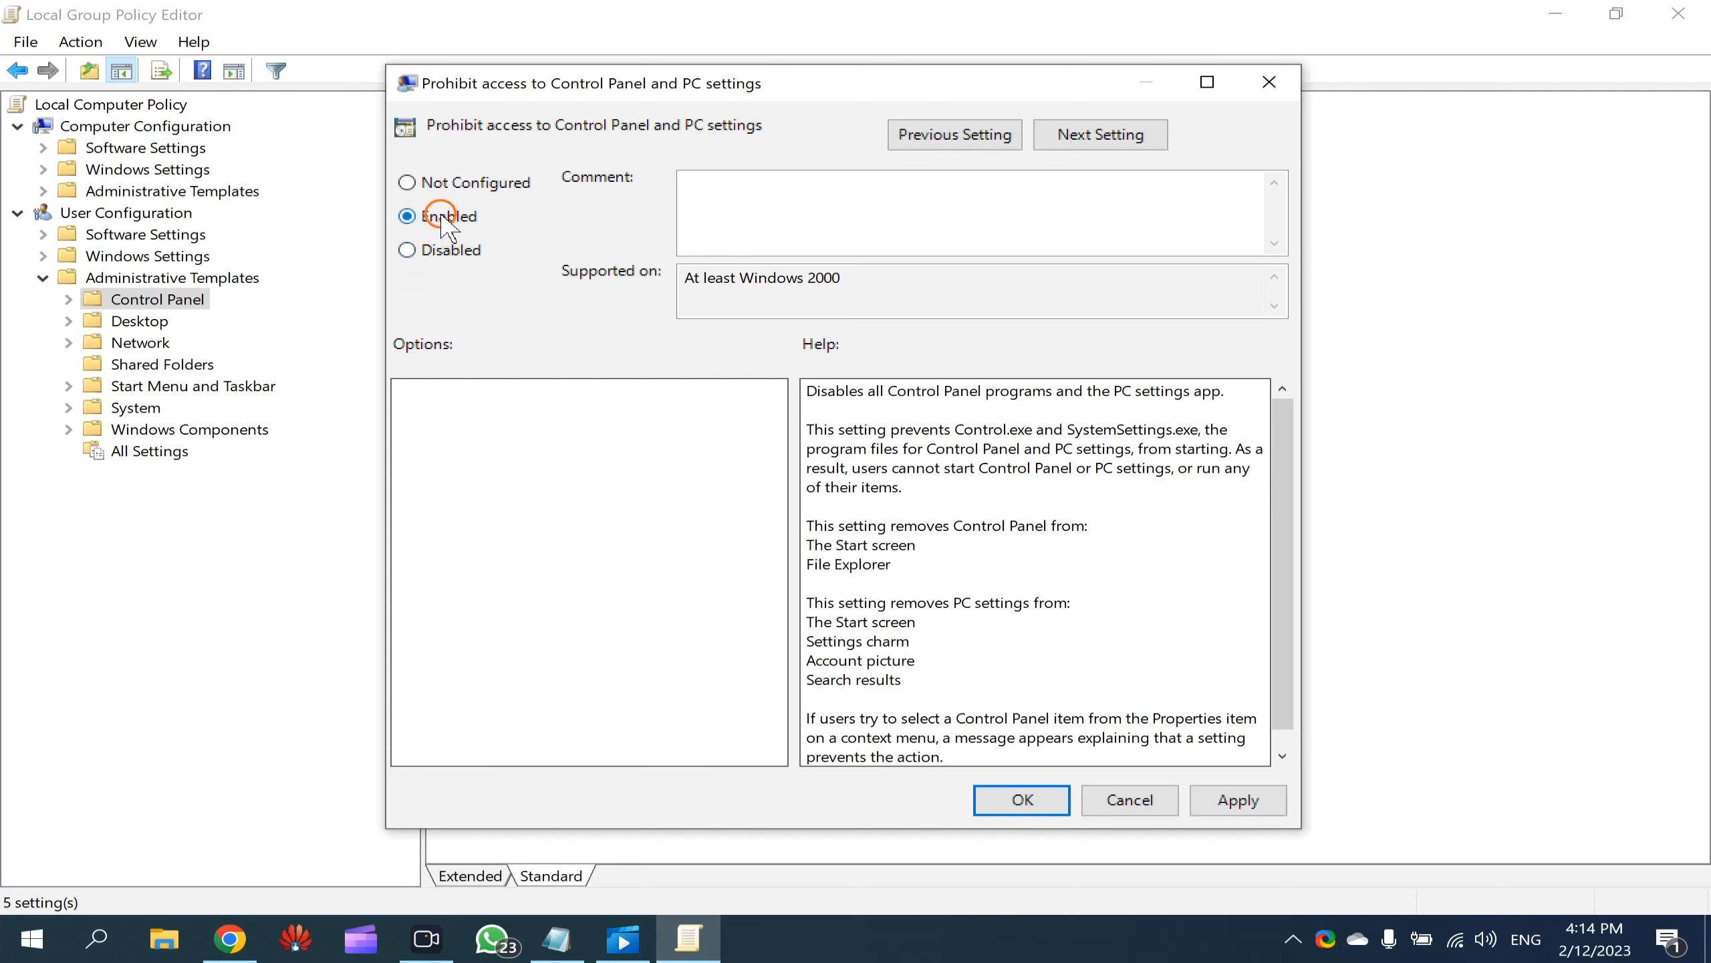
click(1267, 809)
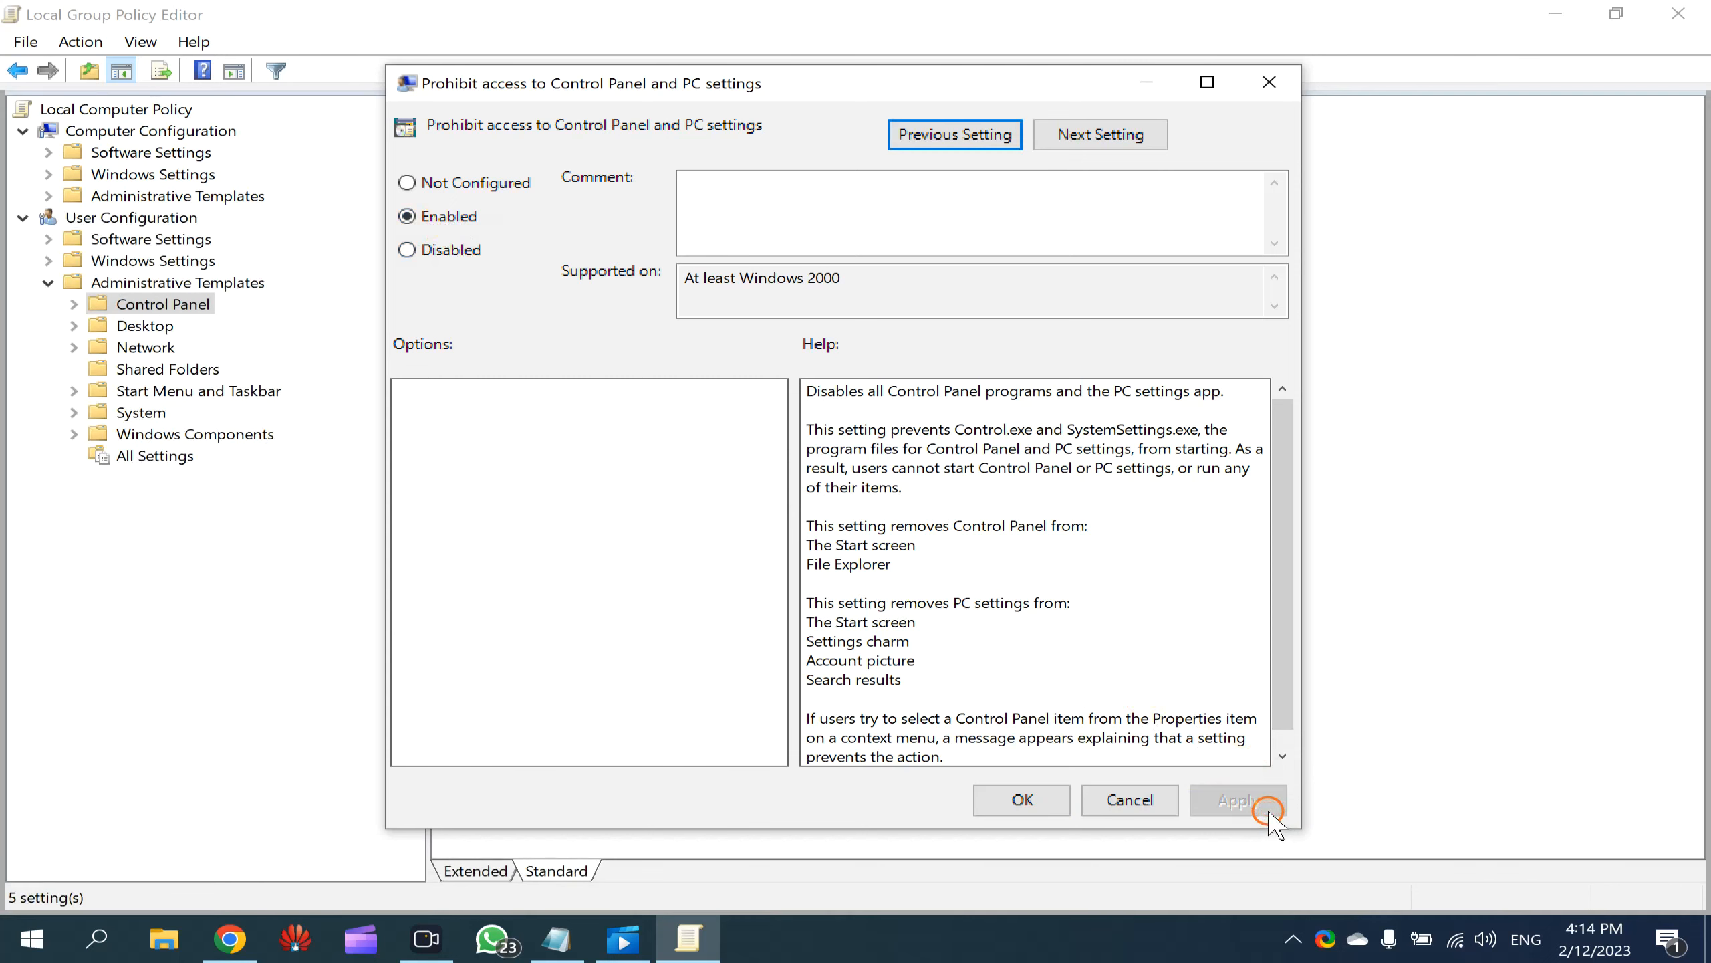
click(1063, 800)
click(1678, 13)
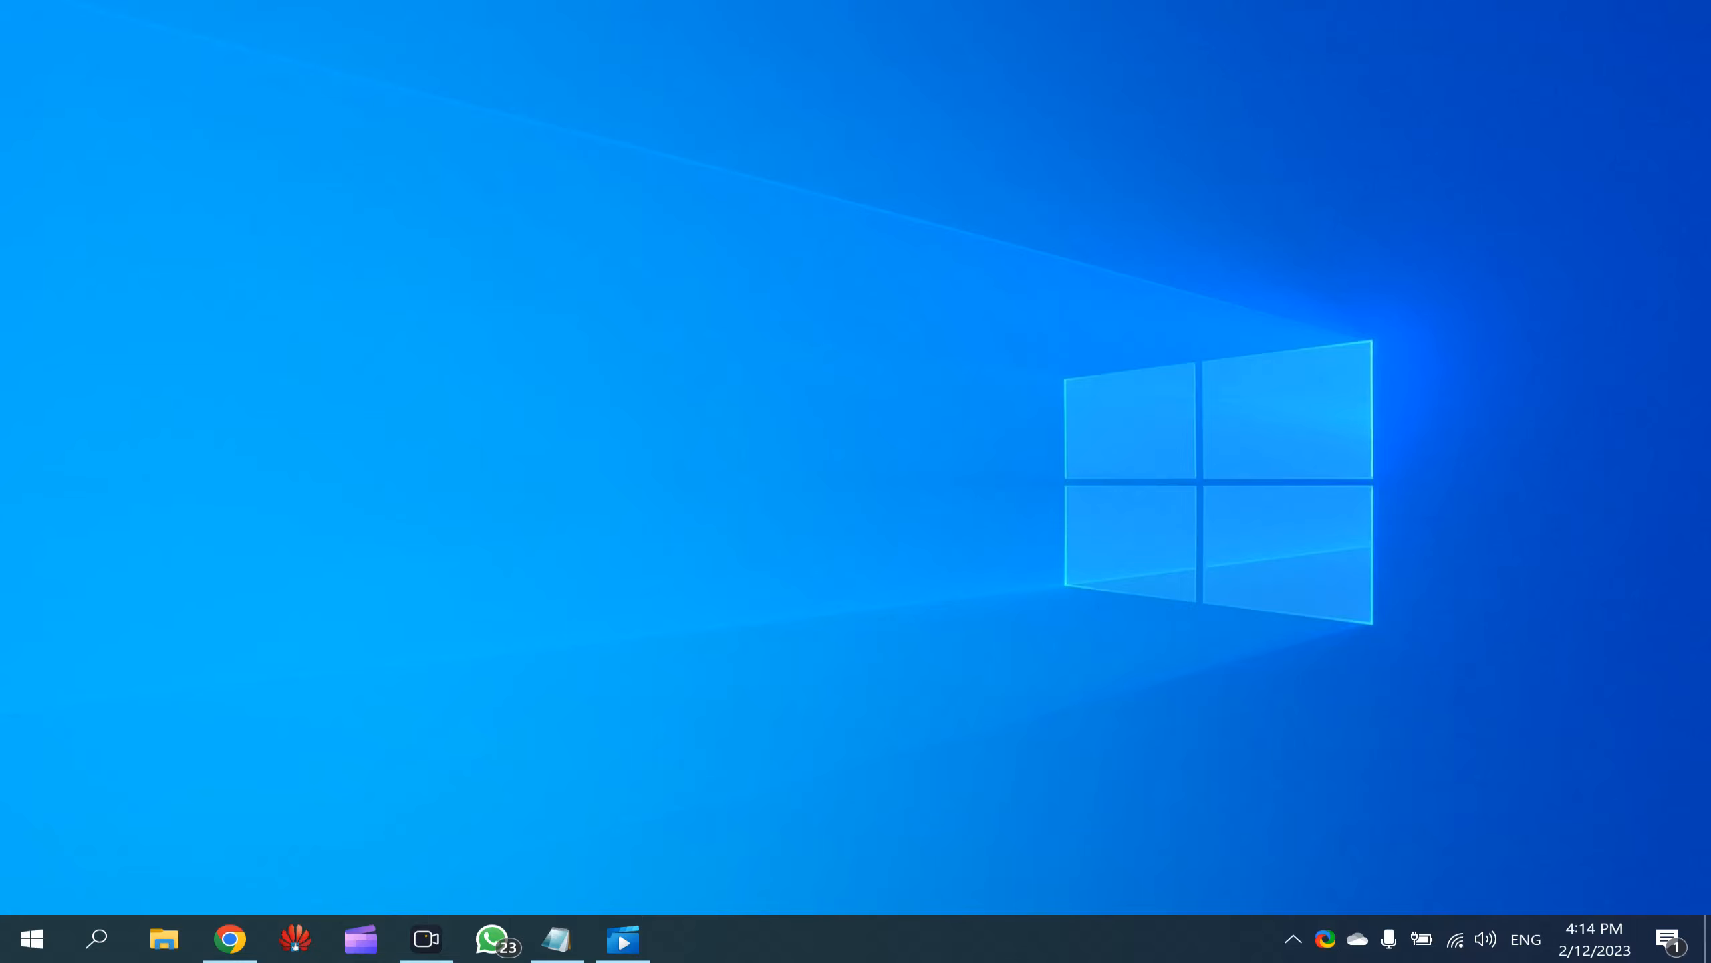
Step: Search for the Registry Editor and open it
click(26, 939)
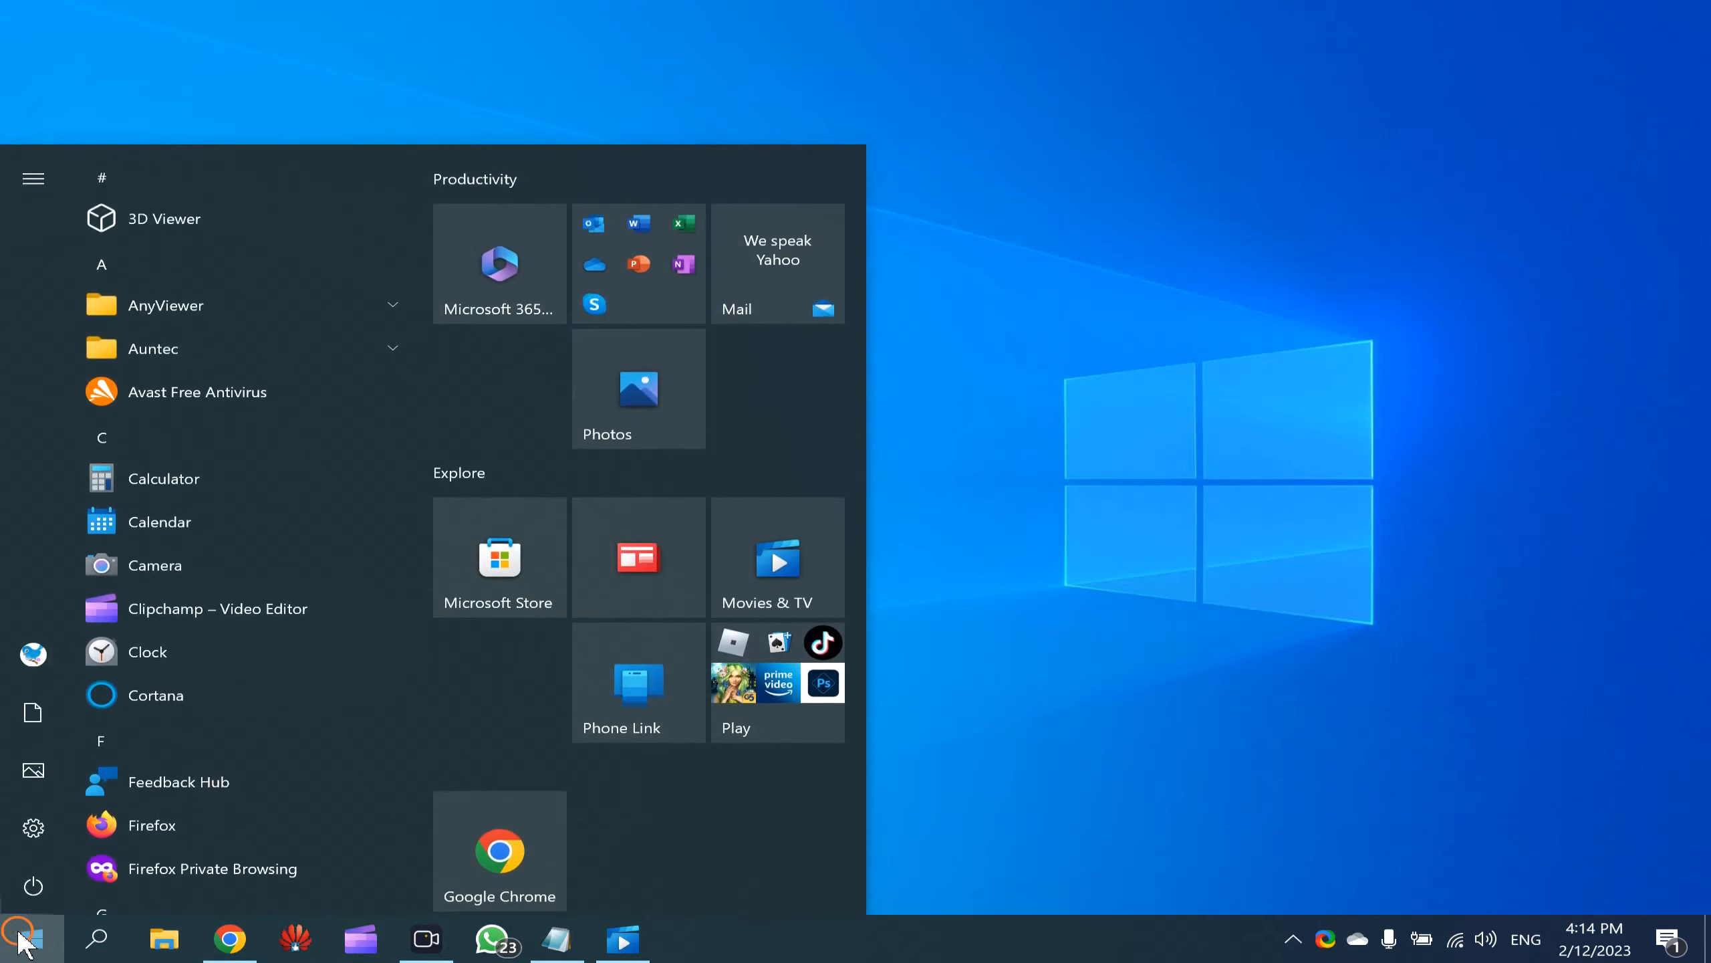
text(regi)
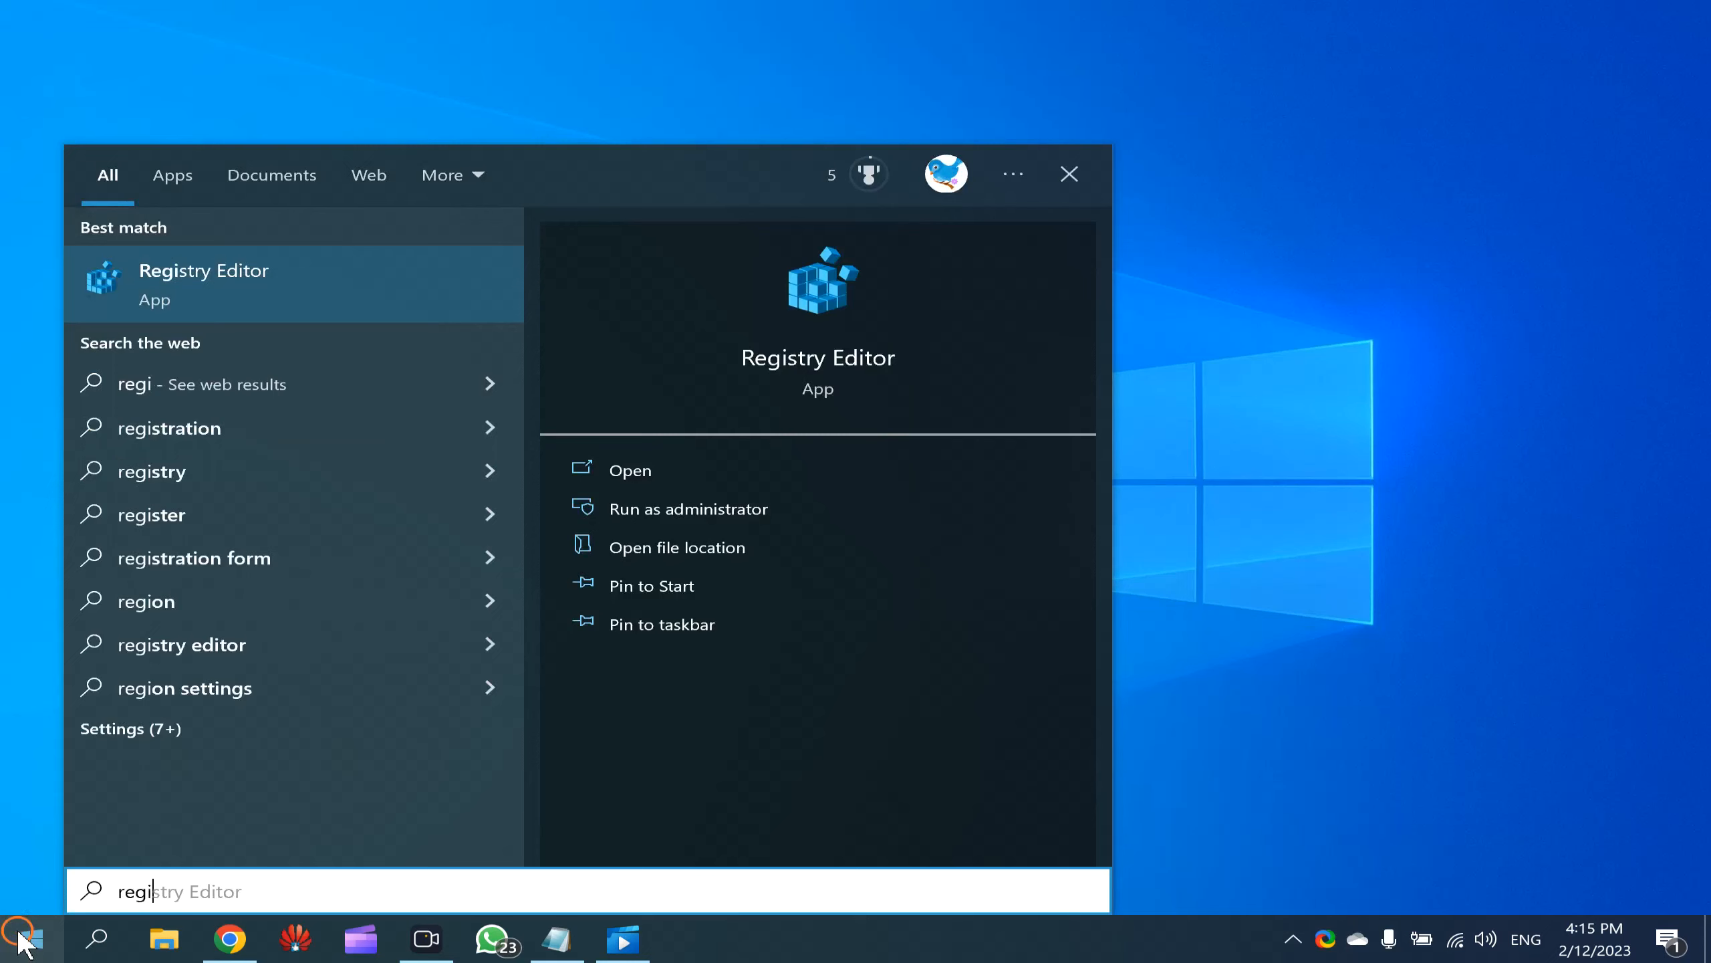
click(293, 299)
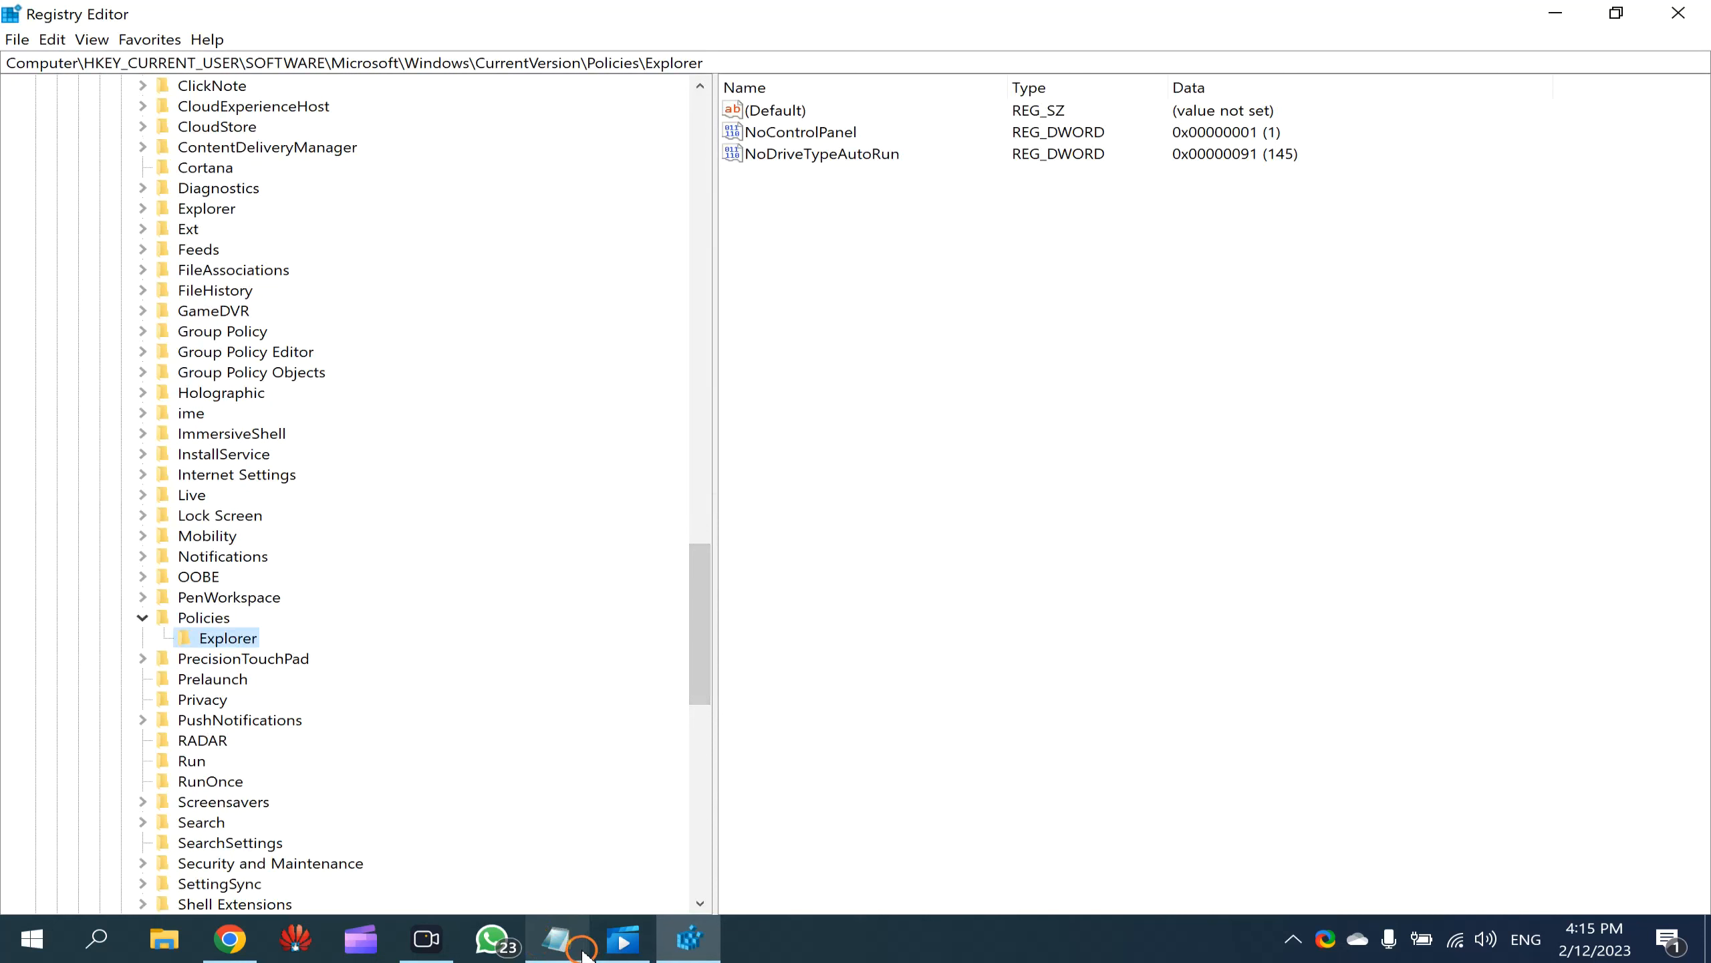
Step: Go to the registry key HKEY_CURRENT_USER\Software\Microsoft\Windows\CurrentVersion\Policies\Explorer, using the path kept in Notepad
click(557, 939)
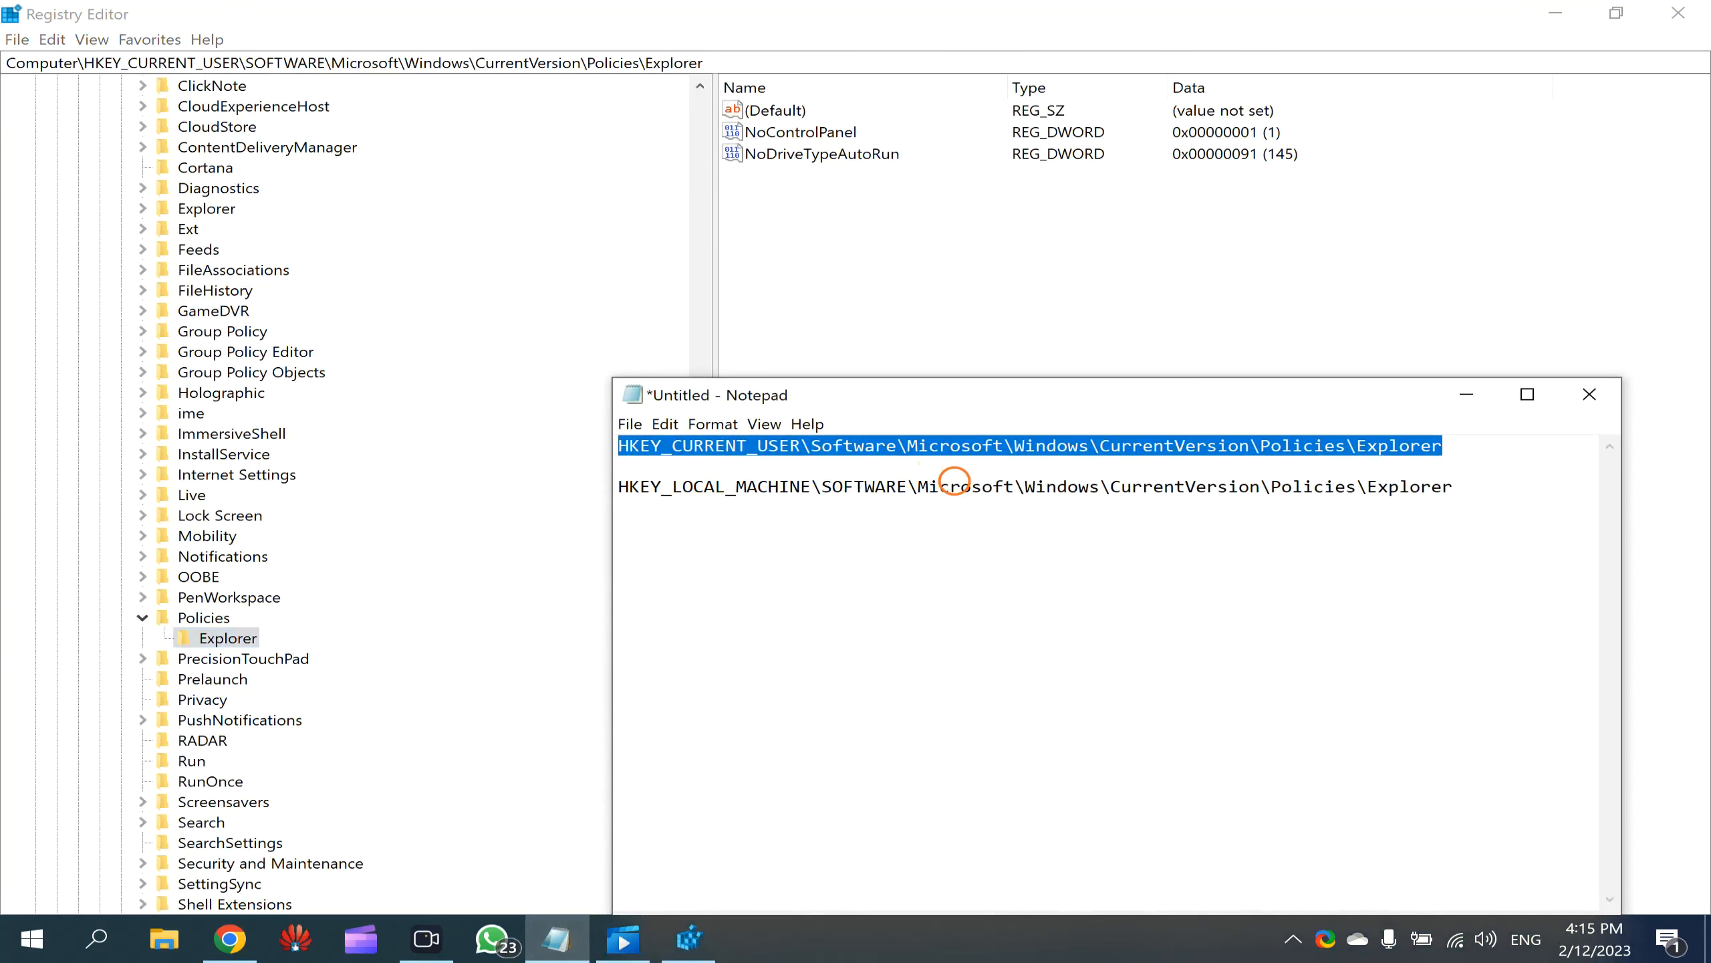
click(746, 63)
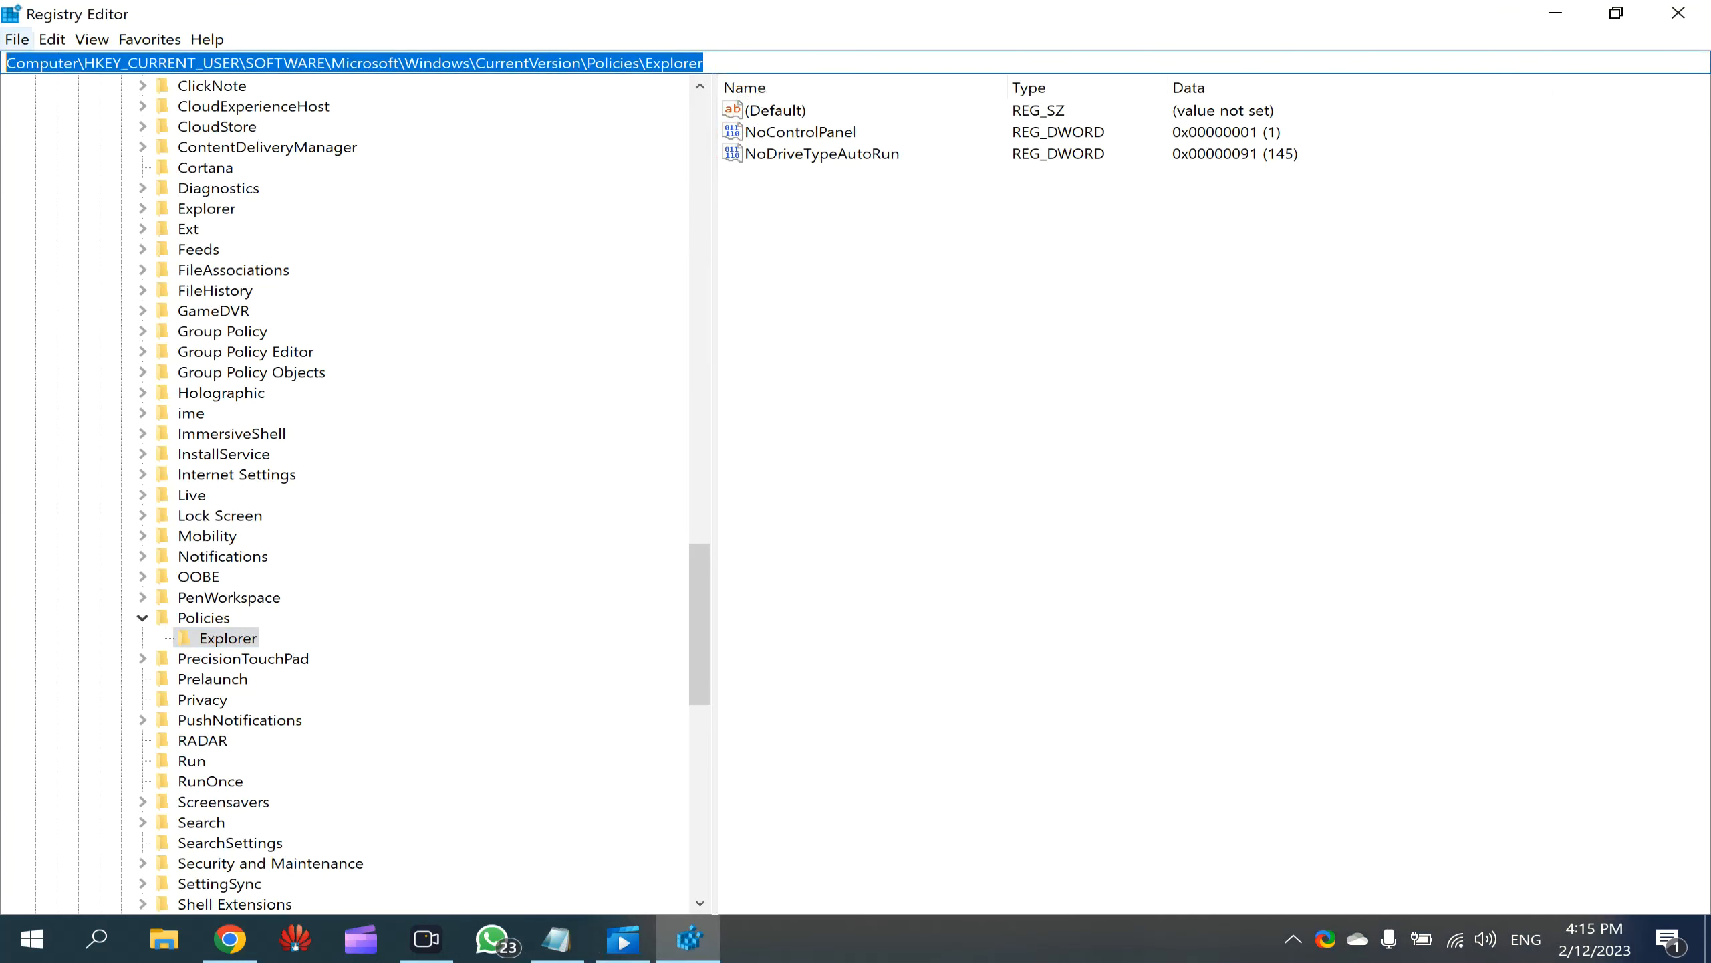
text(HKEY_CURRENT_USER\Software\Microsoft\Windows\CurrentVersion\Policies\Explorer)
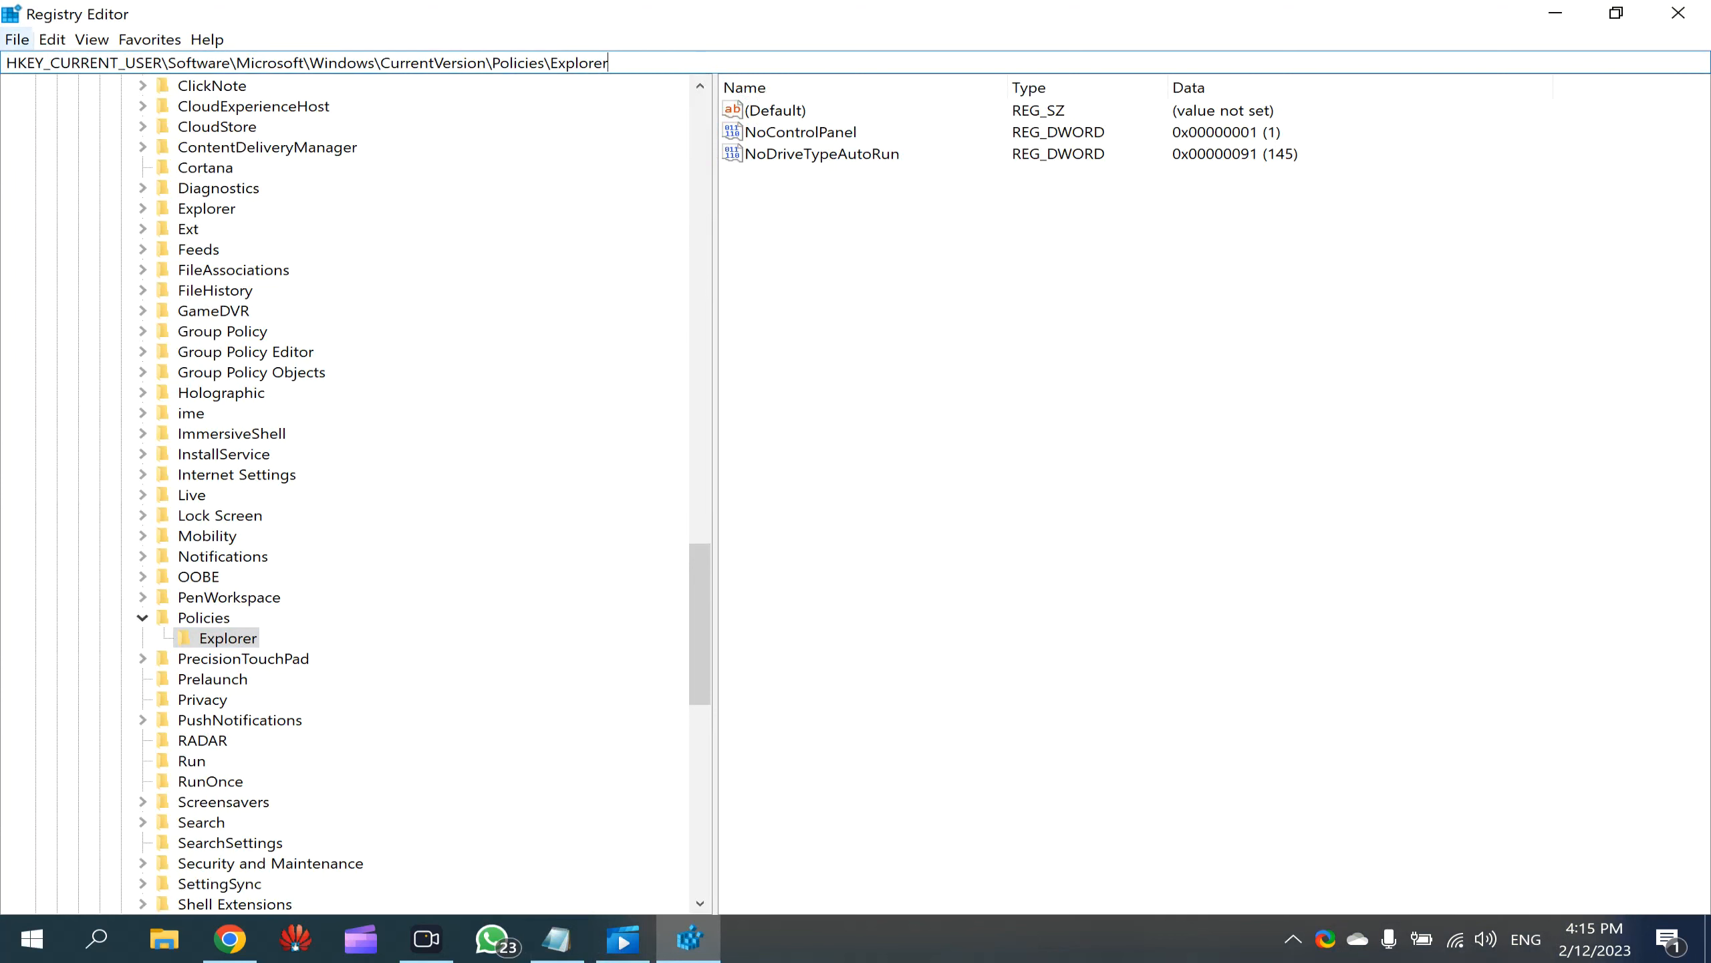
key(Return)
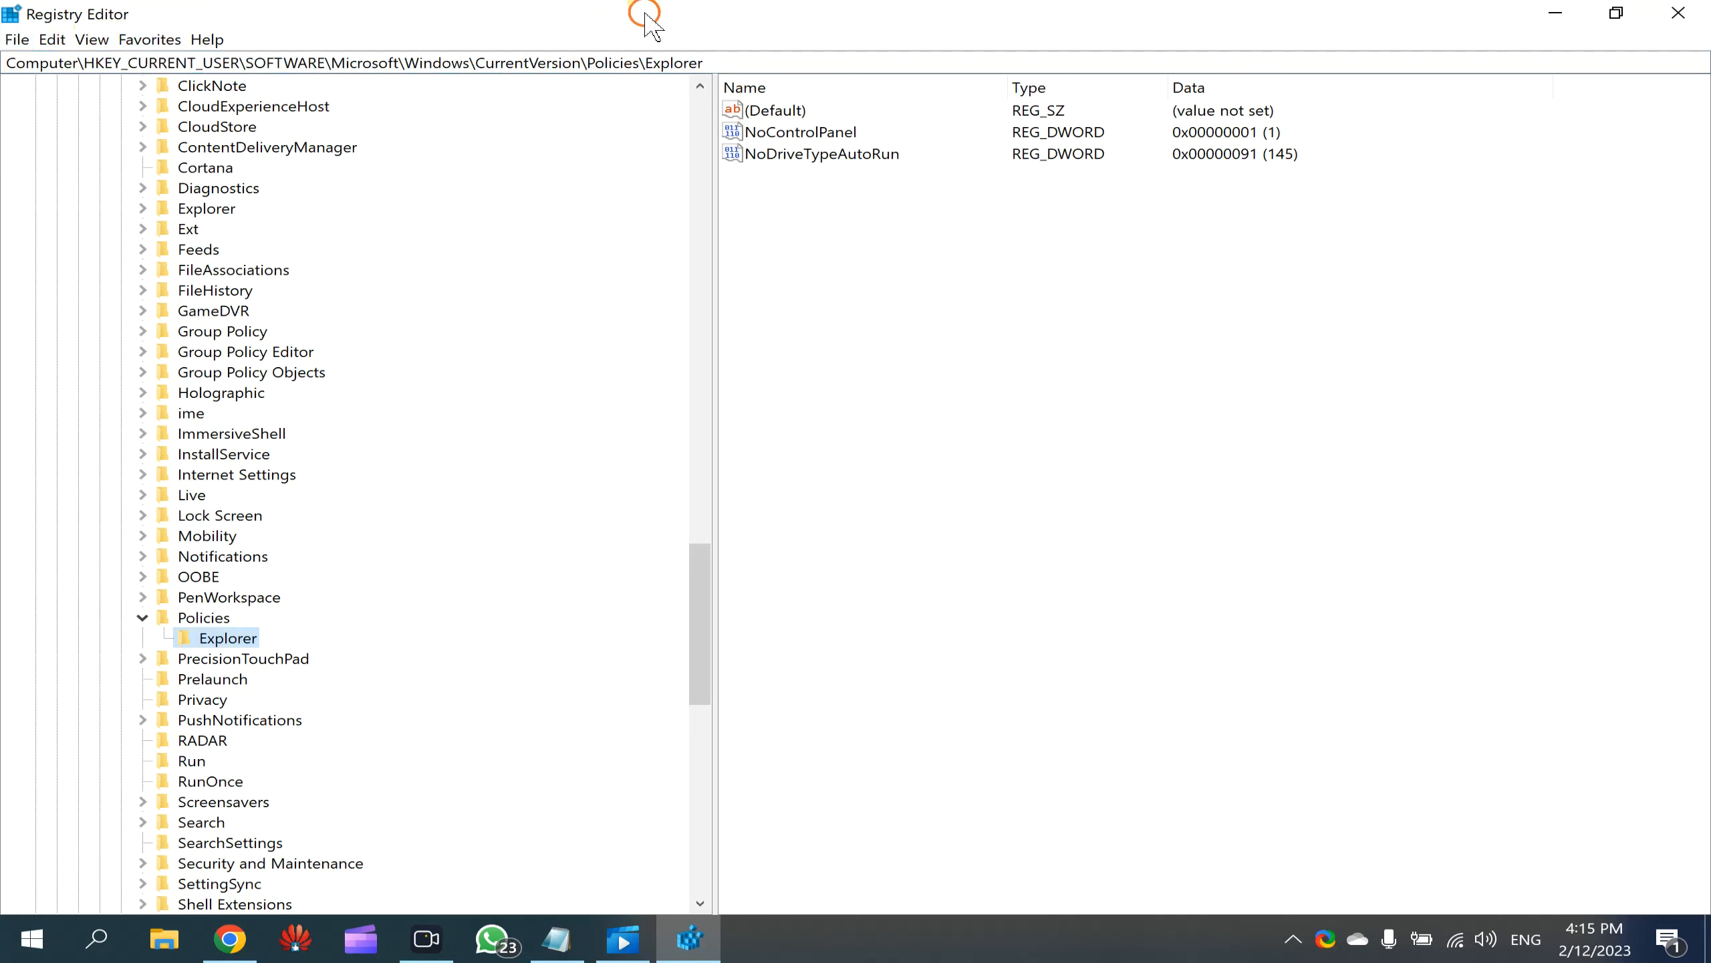
Step: Delete the existing NoControlPanel value from the current user's Policies\Explorer key
click(771, 133)
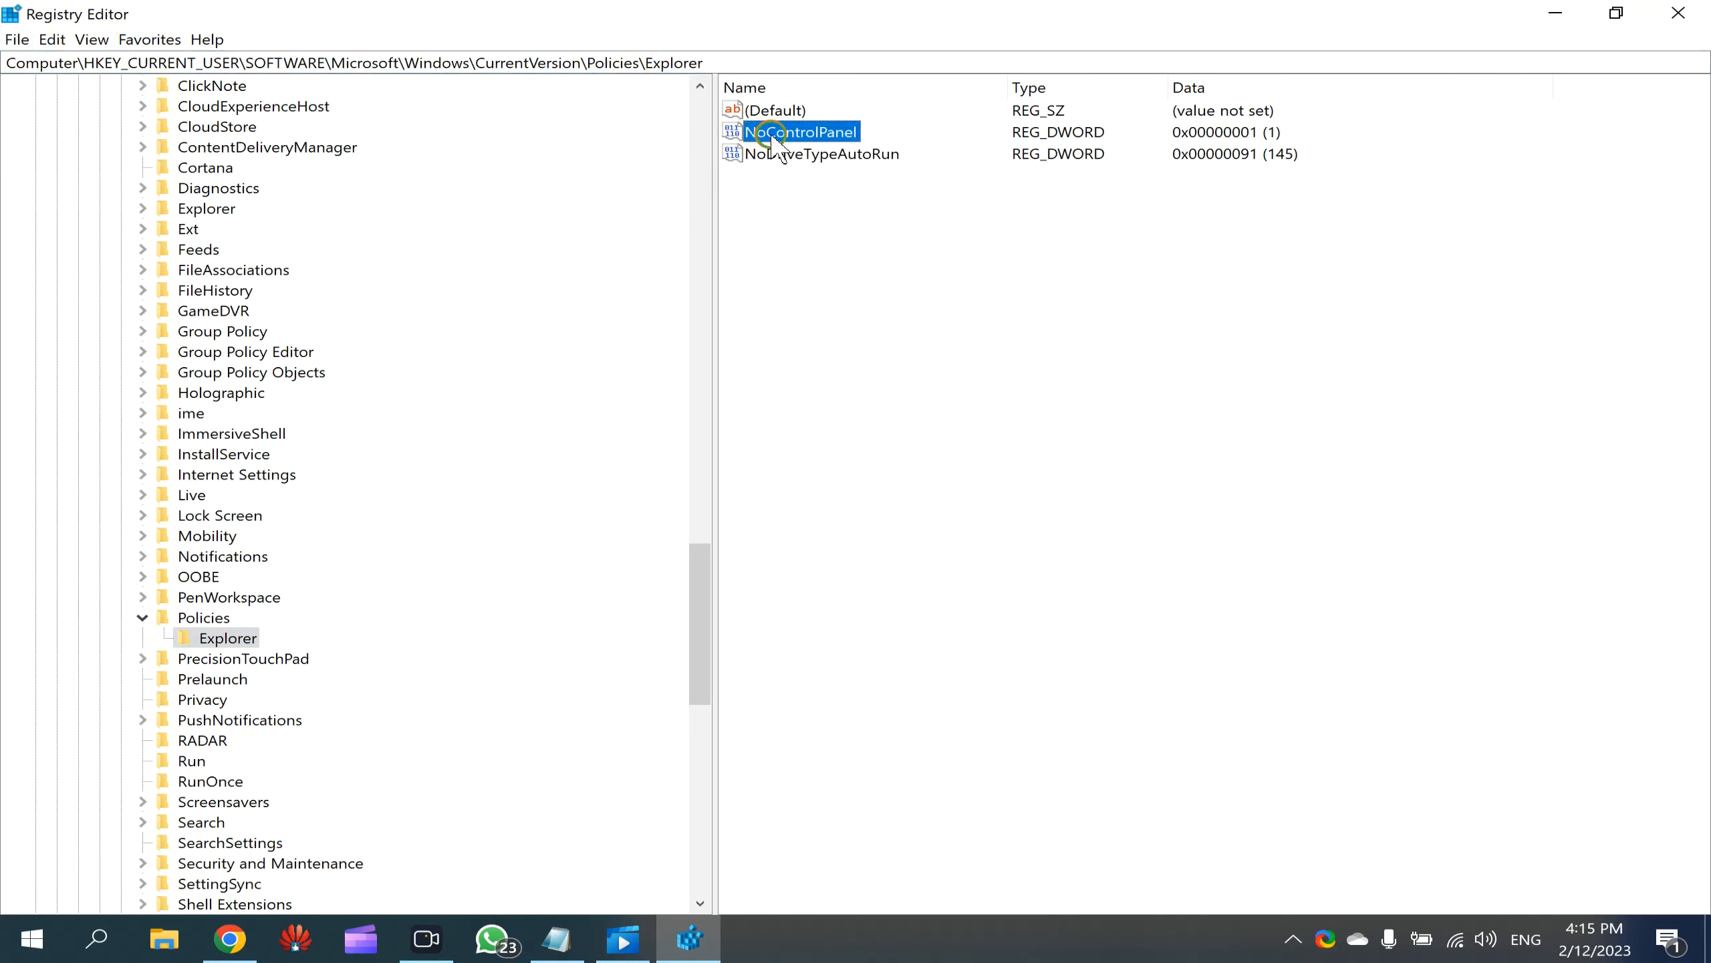
right_click(771, 133)
click(852, 199)
click(1023, 466)
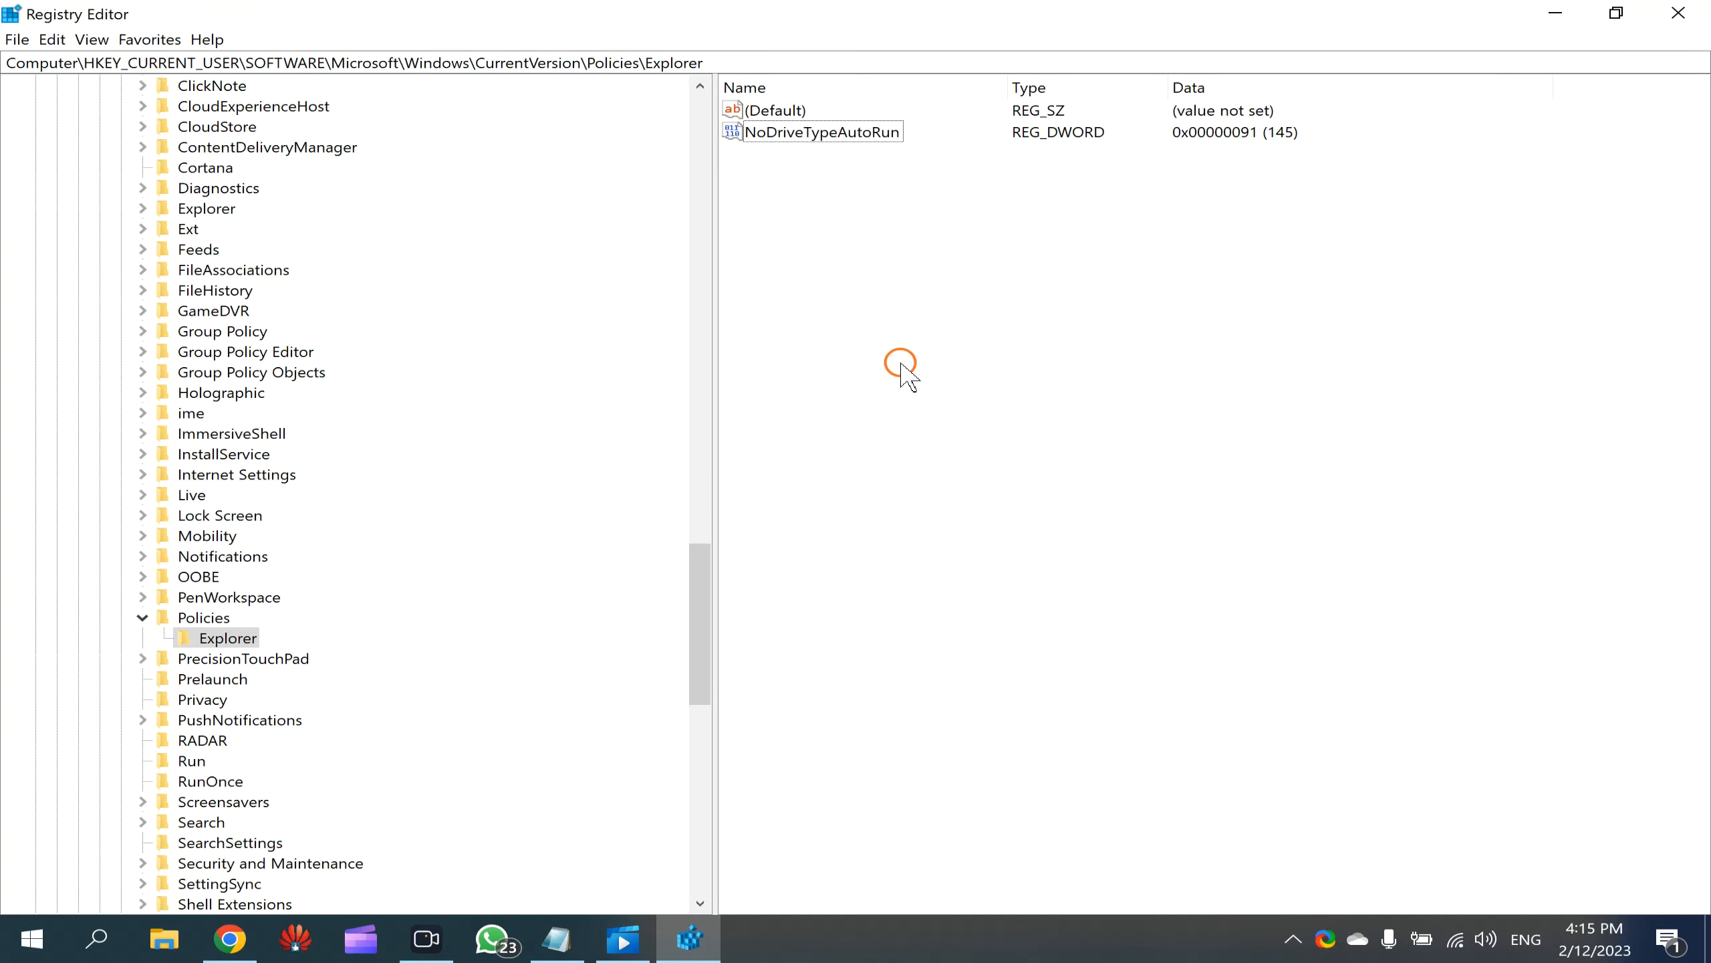
Step: Create a DWORD (32-bit) value named NoControlPanel in the current user's Policies\Explorer key
right_click(904, 367)
mouse_move(912, 377)
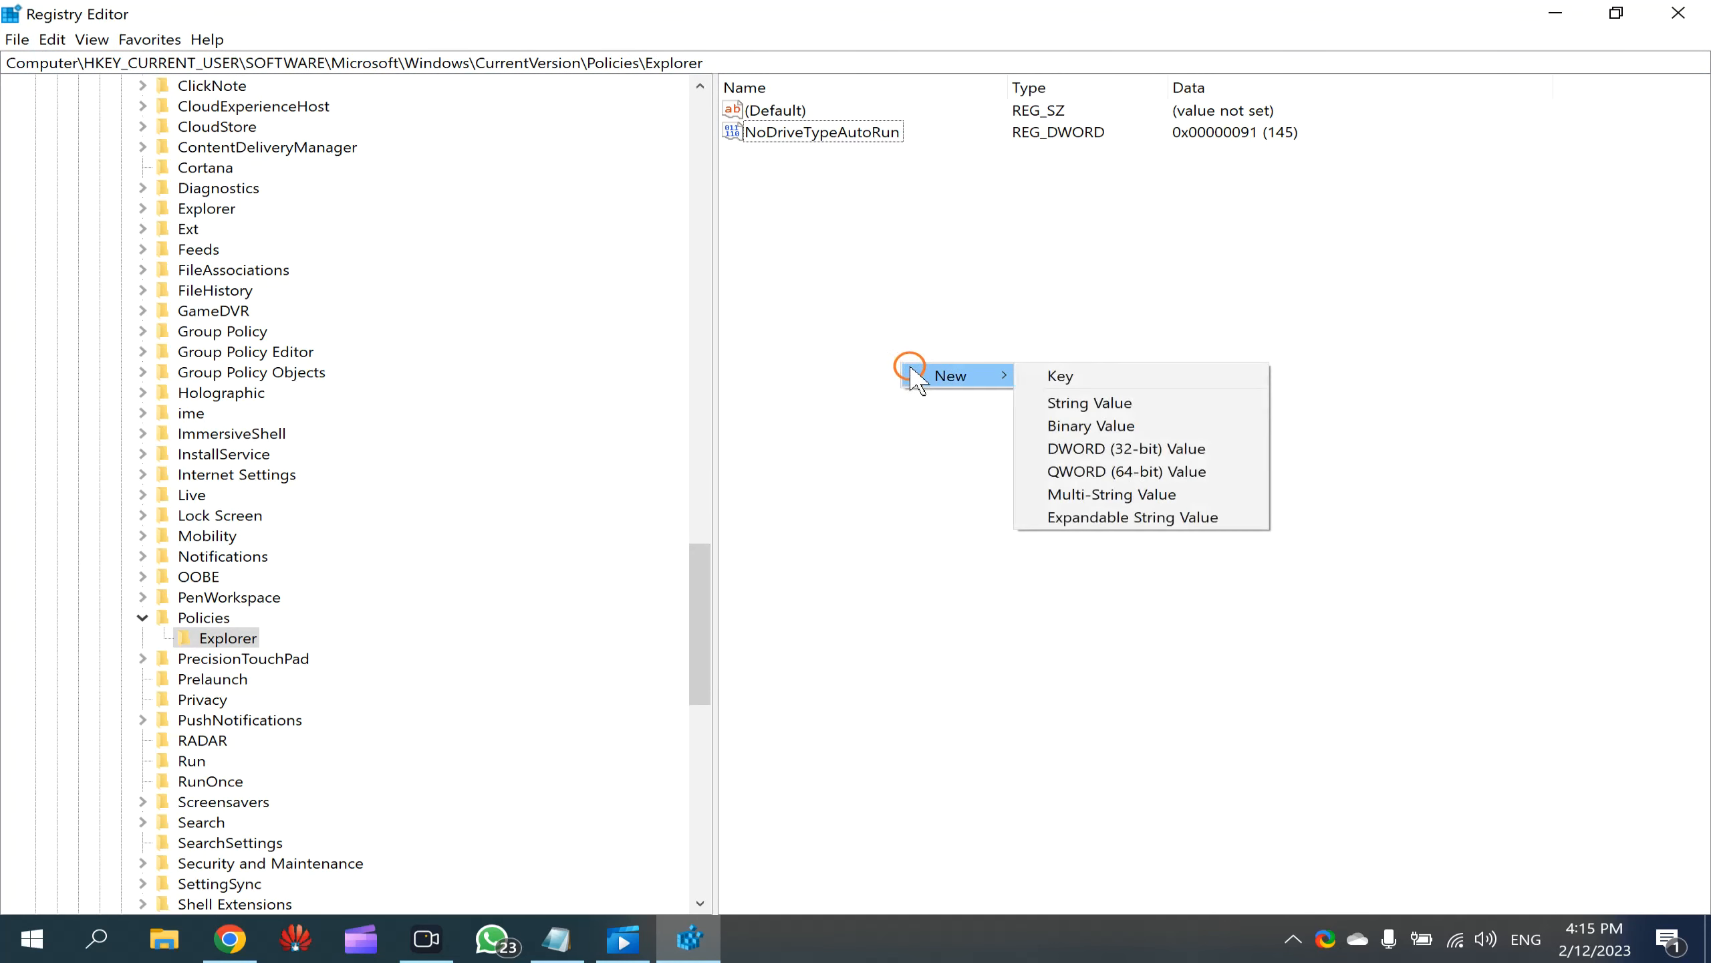
click(1059, 449)
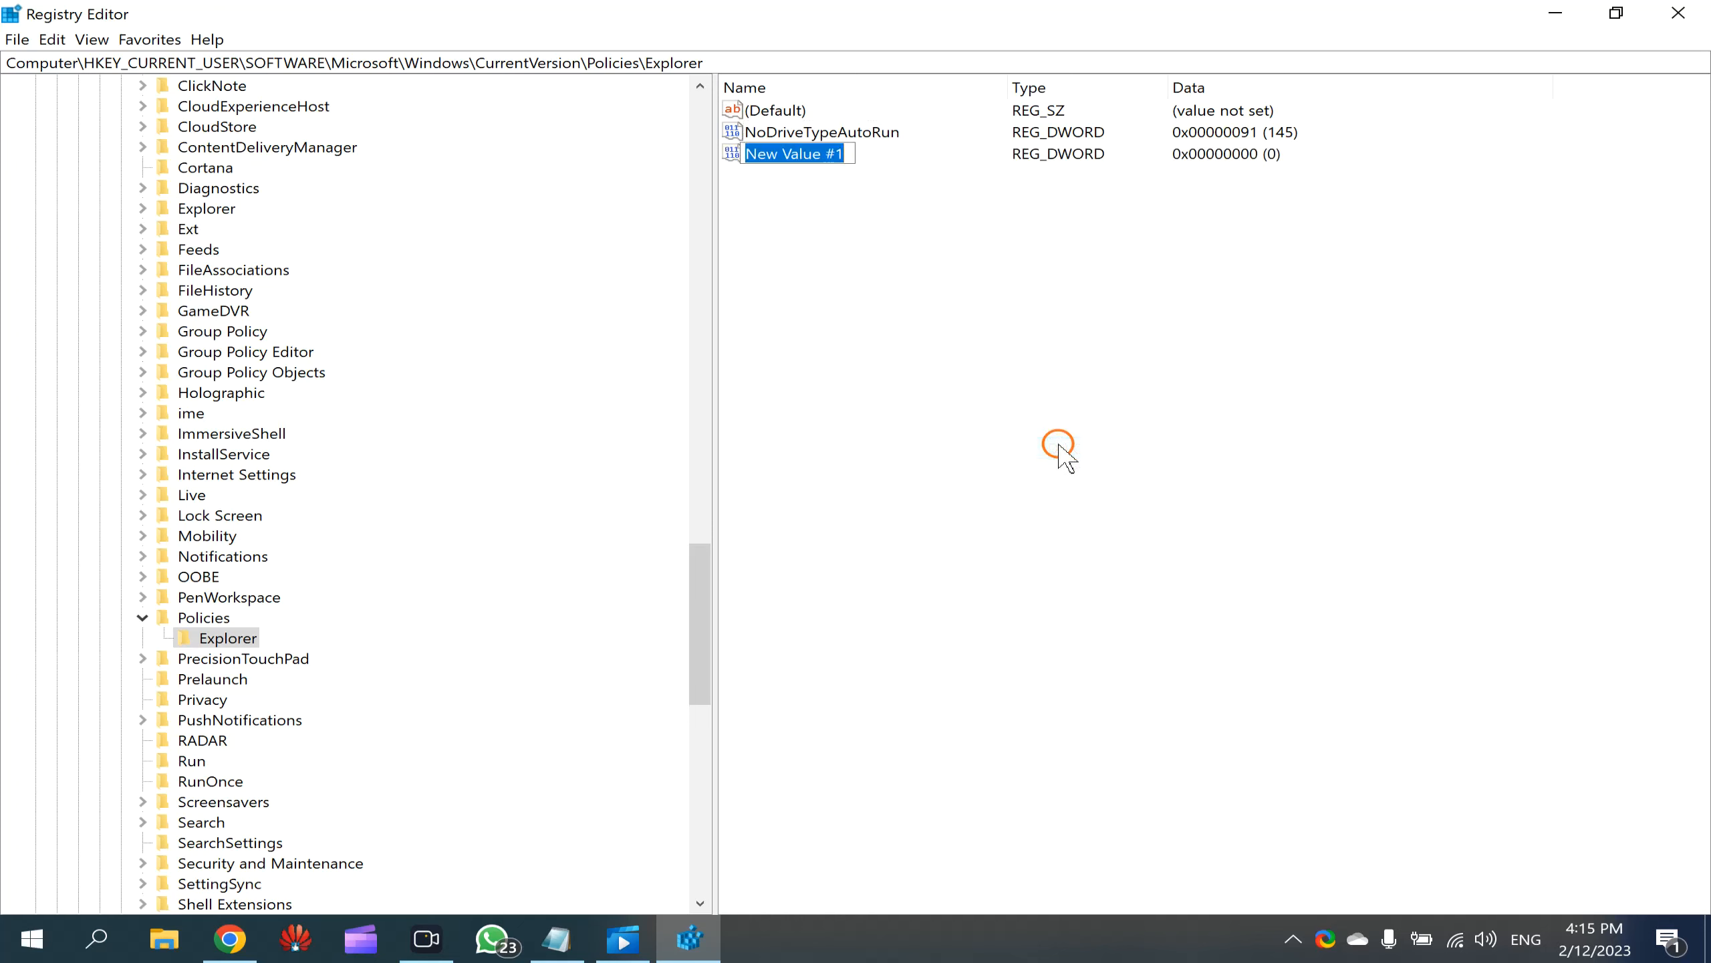
text(NoCo)
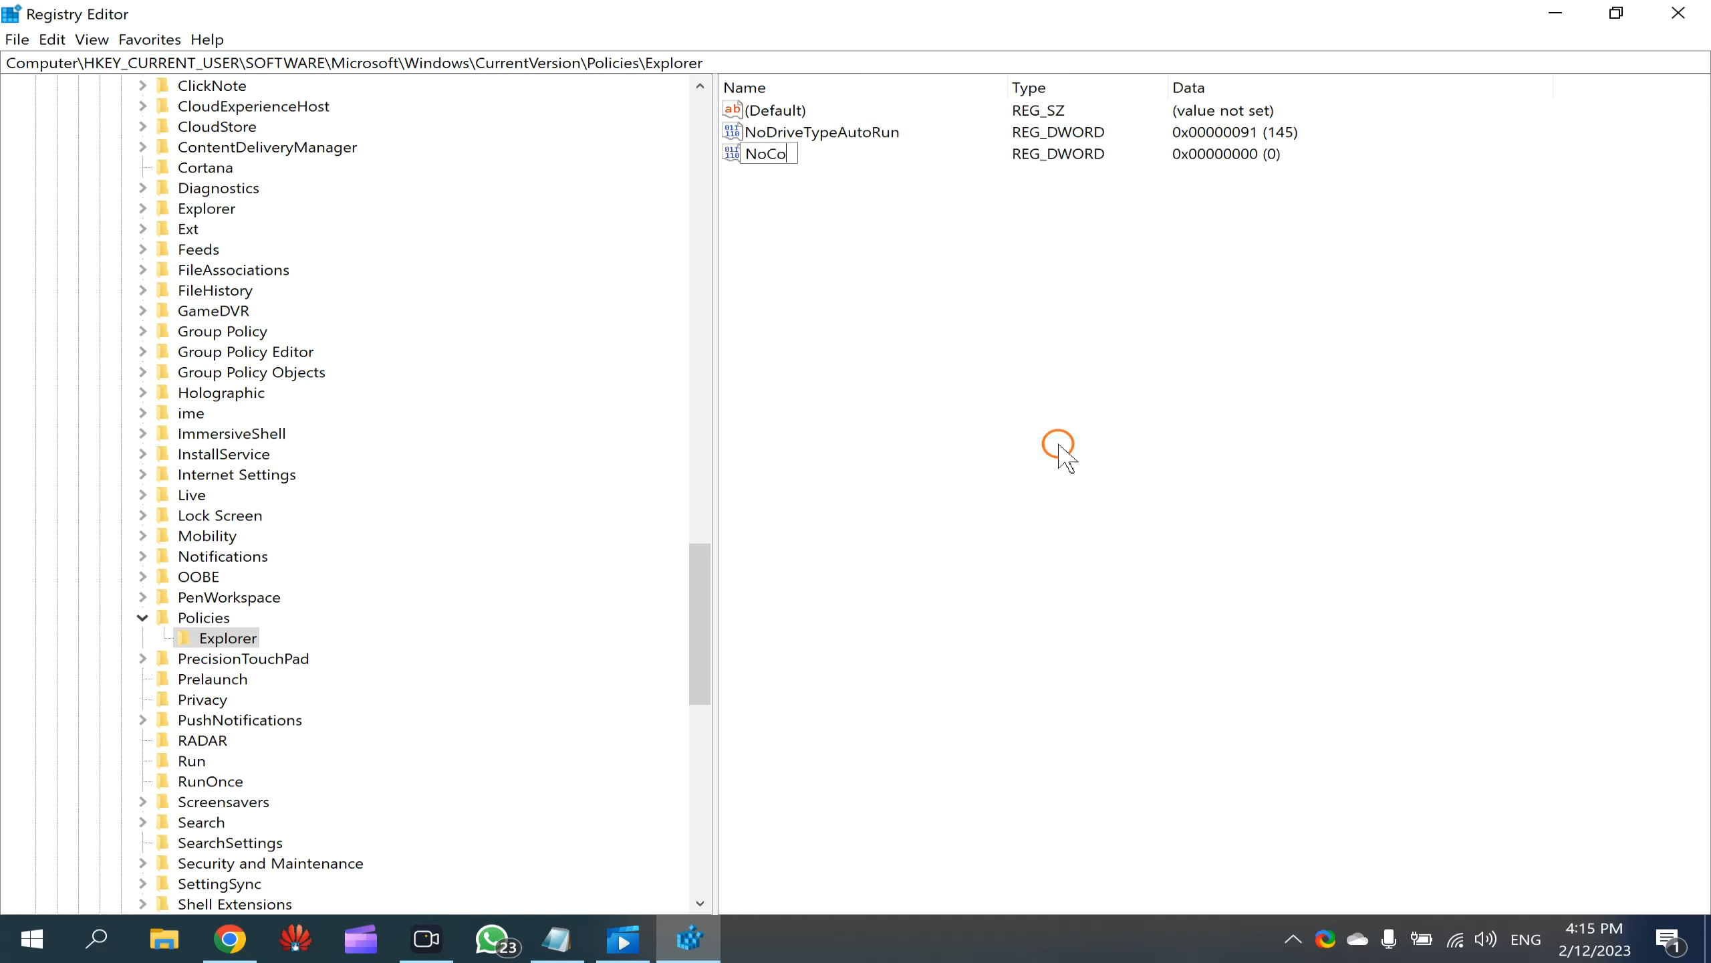
text(ntrolPanel)
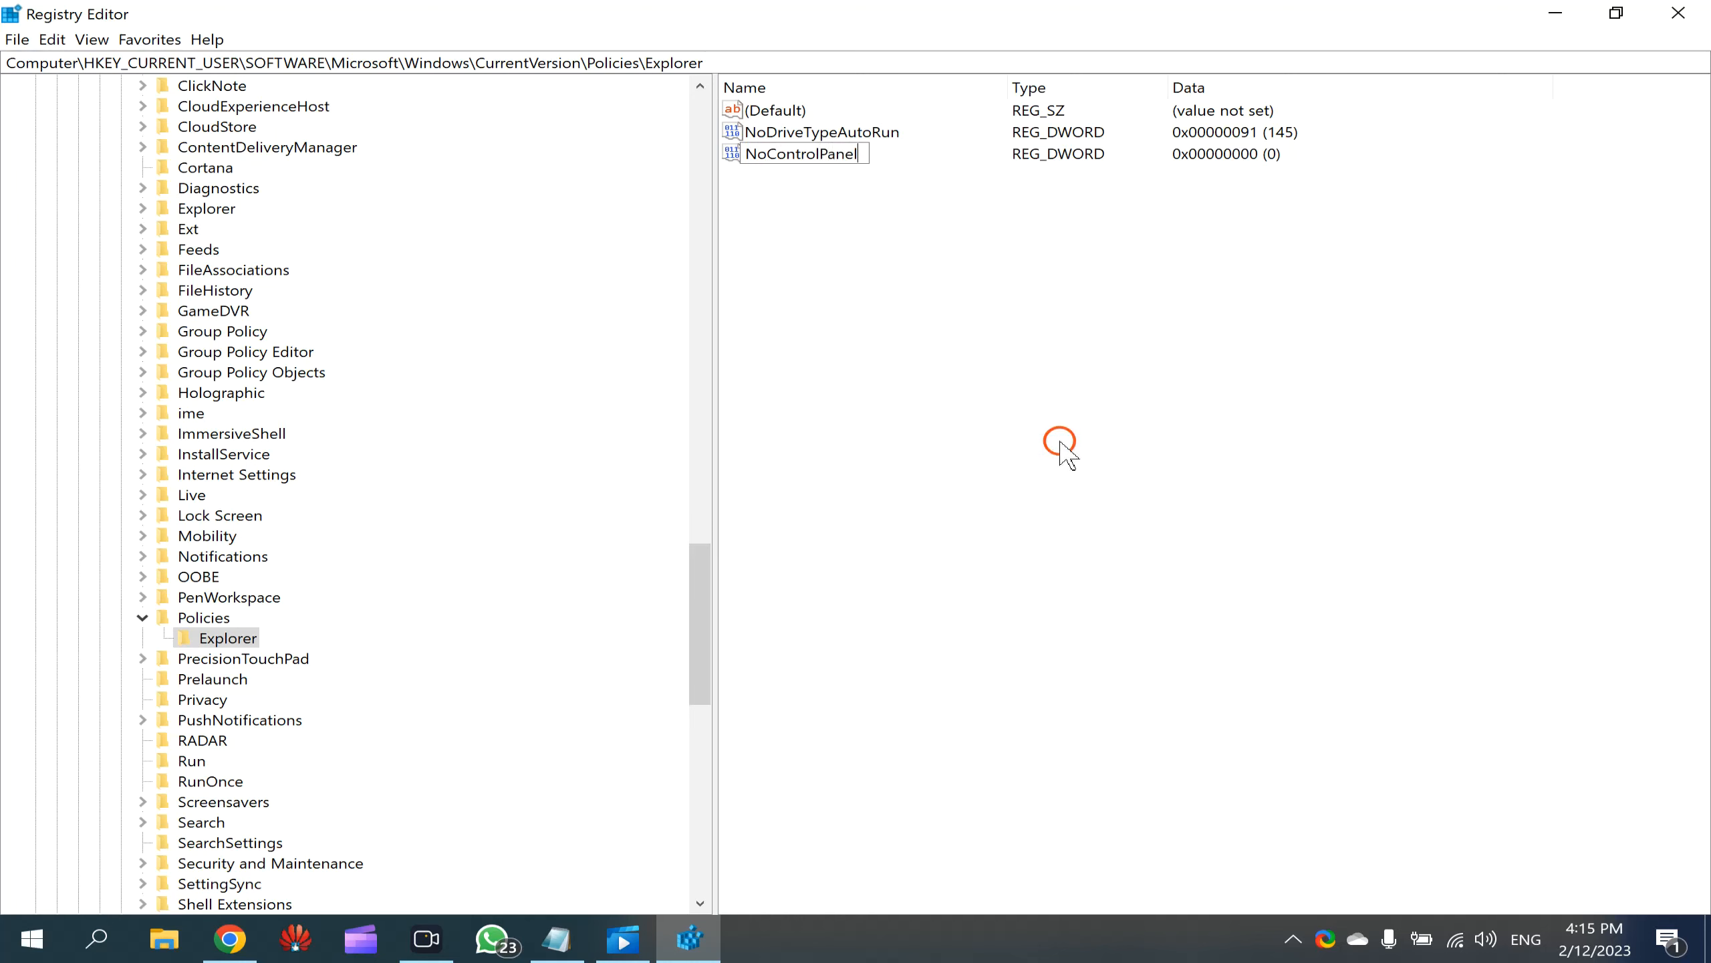
key(Return)
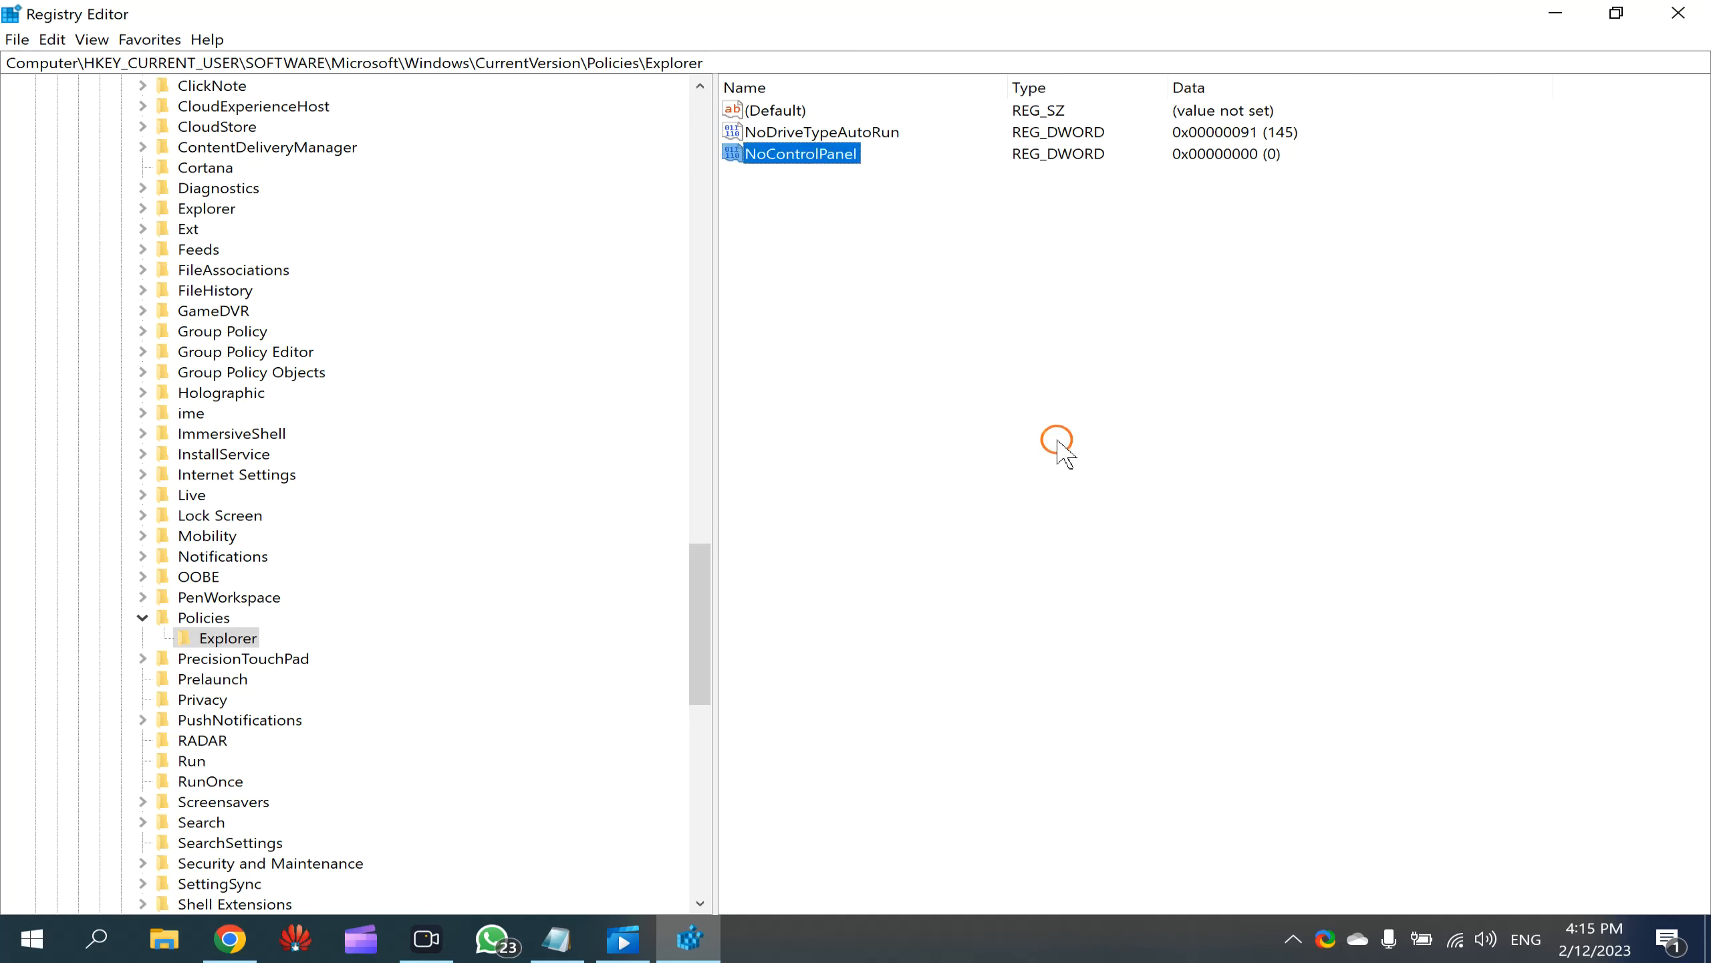
Step: Set the value data of NoControlPanel to 1 and close the Registry Editor
double_click(805, 155)
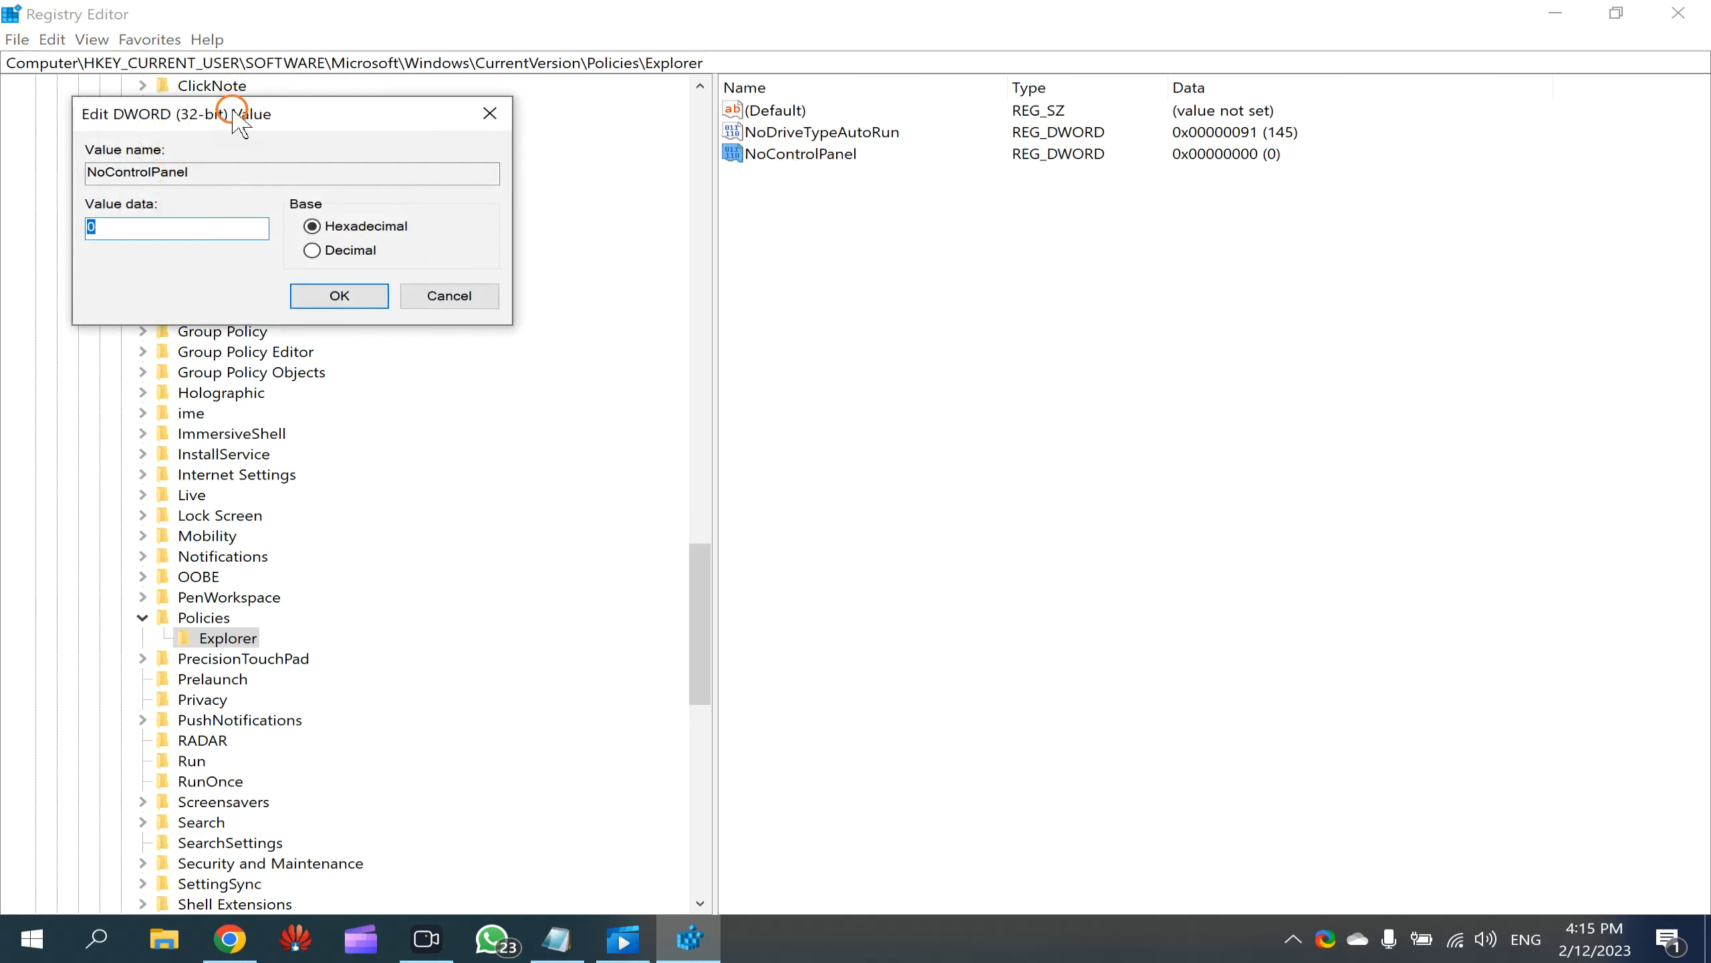
drag(237, 112, 959, 251)
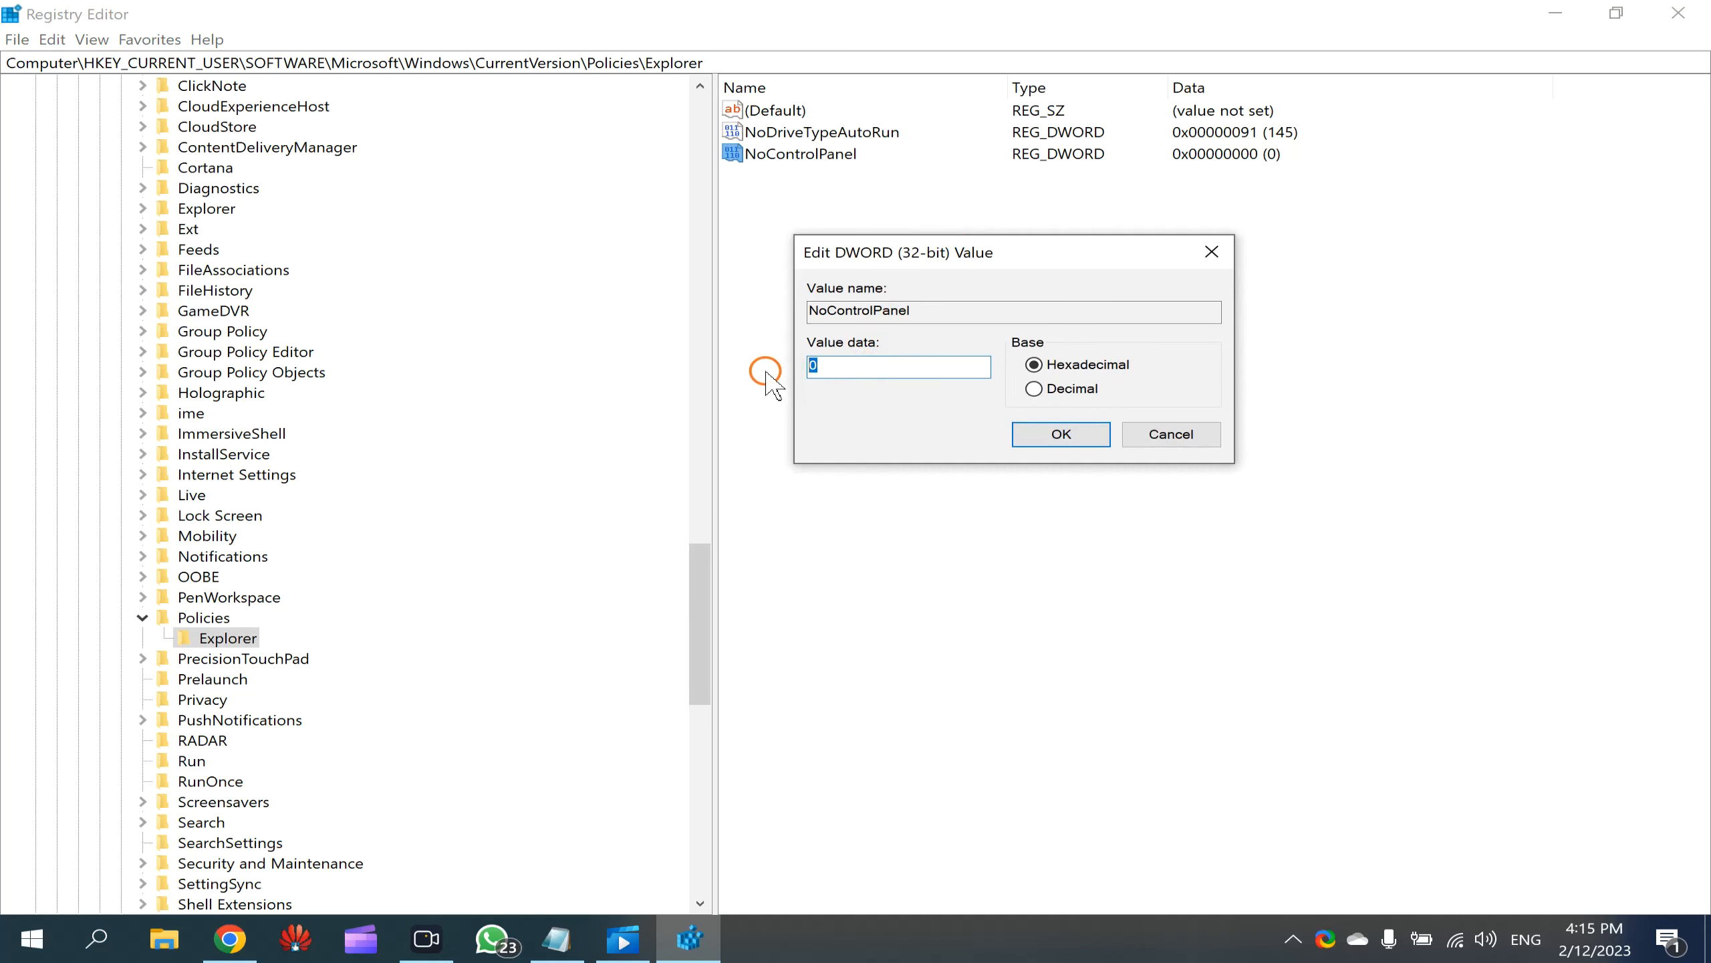
text(1)
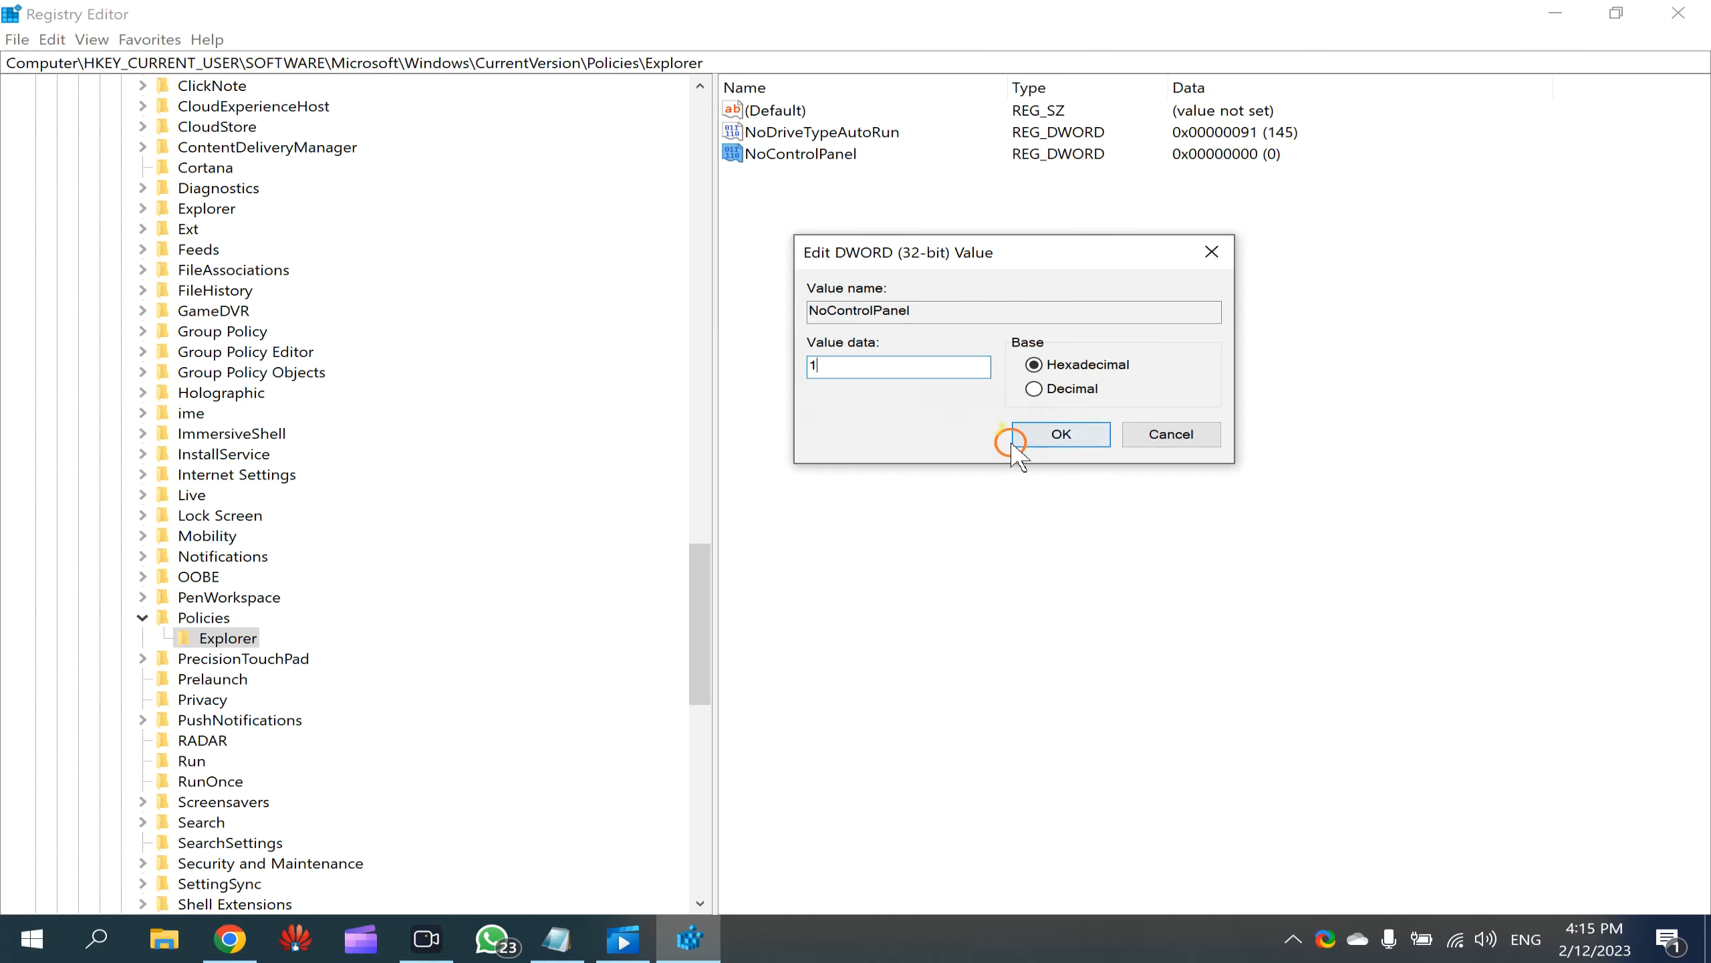
click(1062, 434)
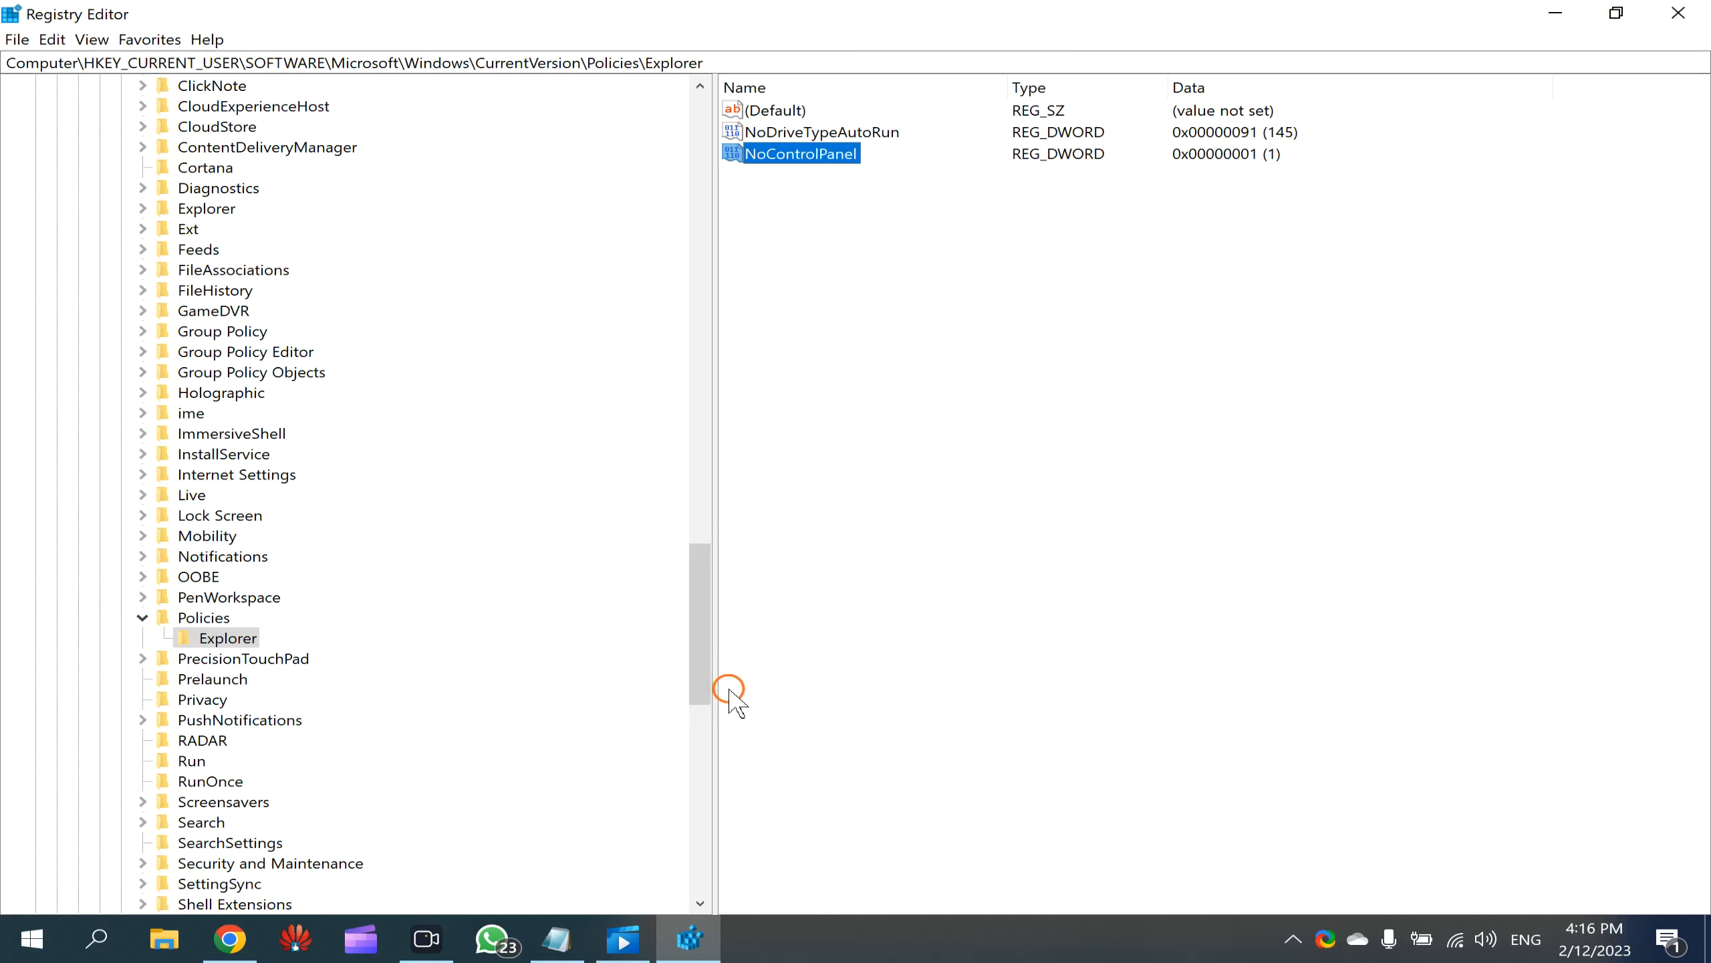
click(1678, 13)
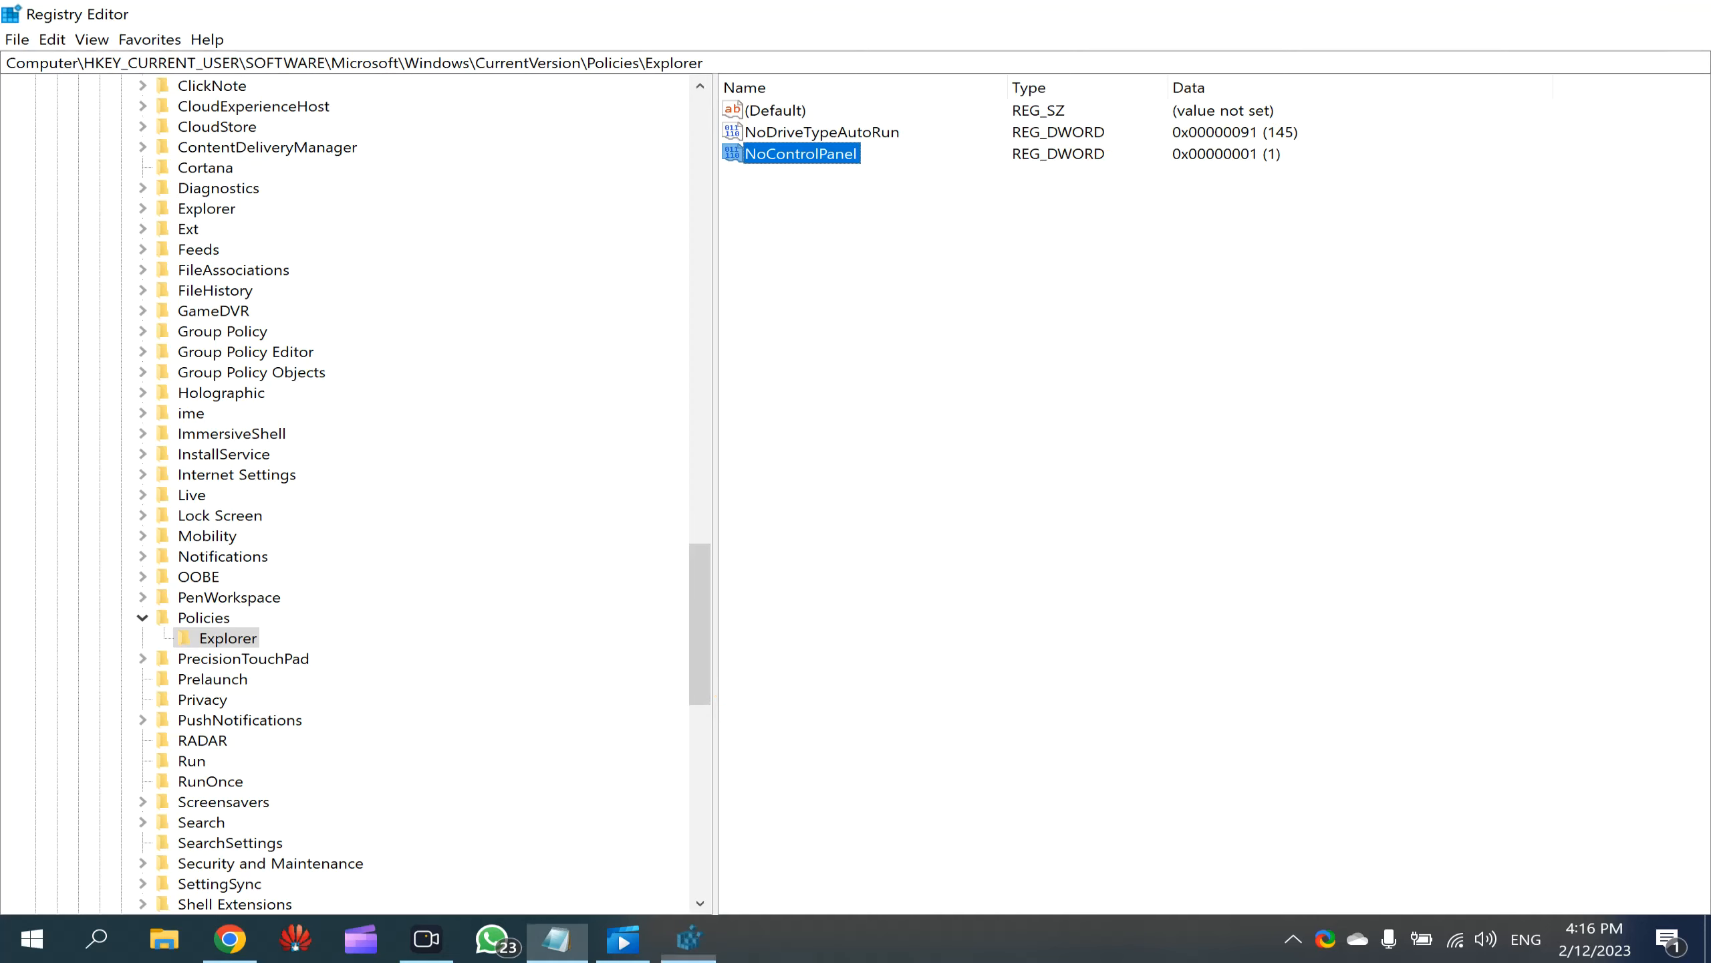
Step: Reopen the Registry Editor through the Run dialog
key(super+r)
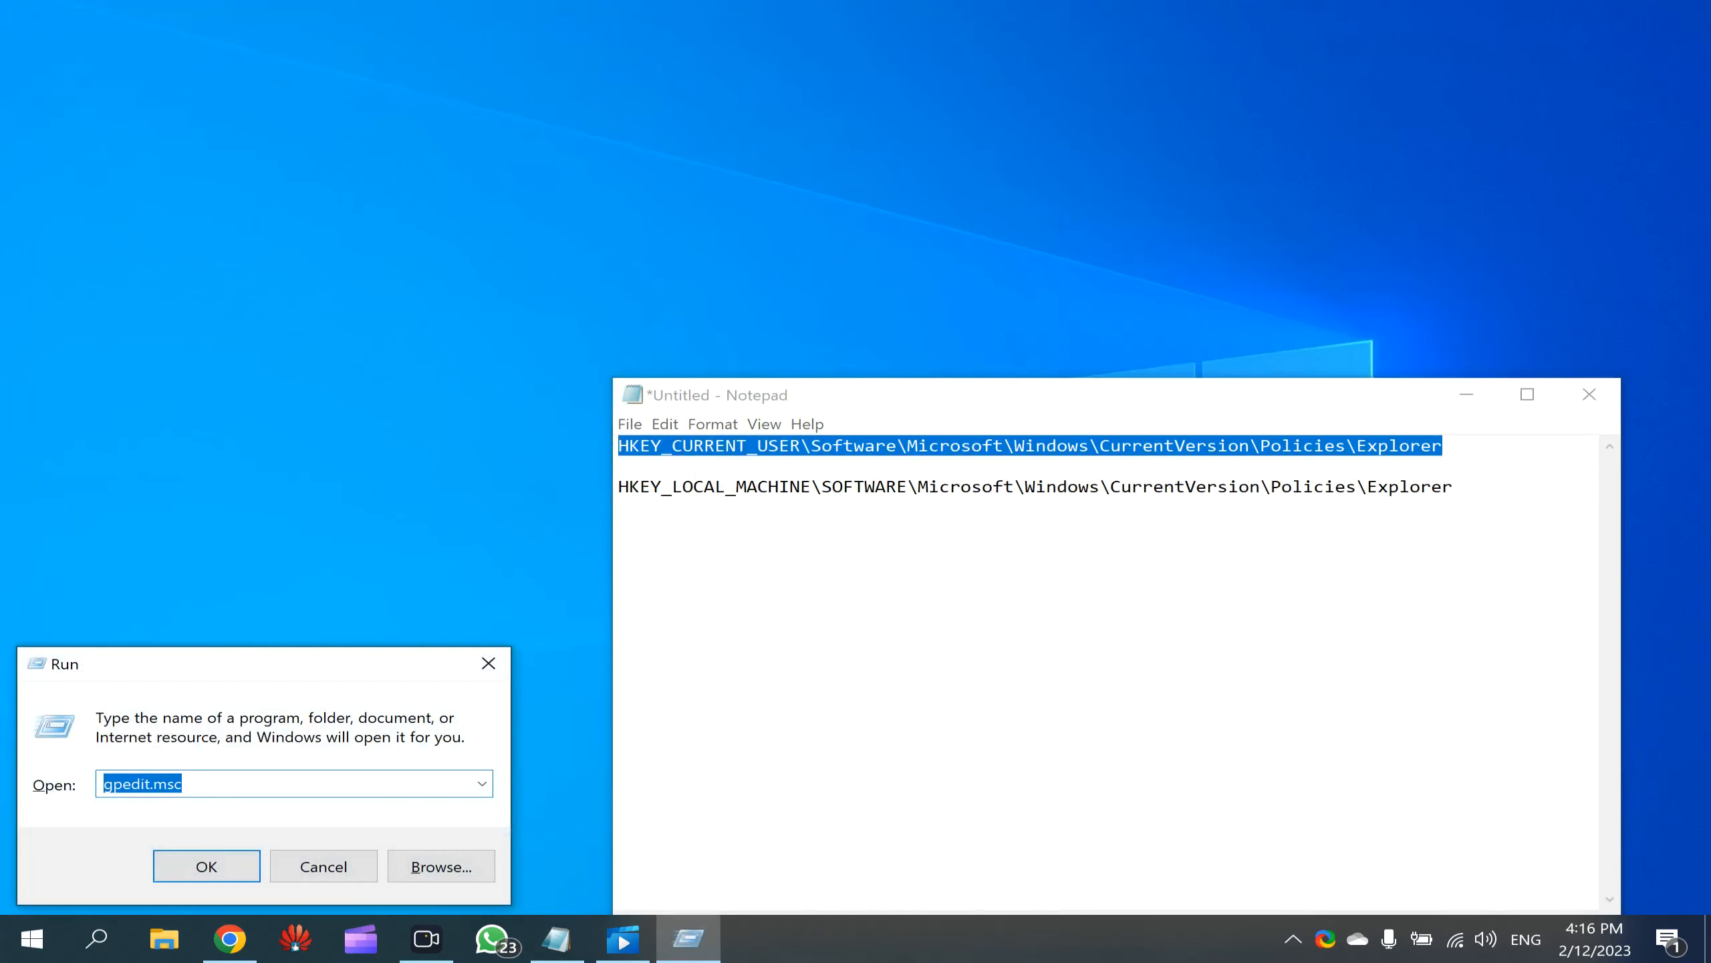
text(reg)
key(Down)
key(Return)
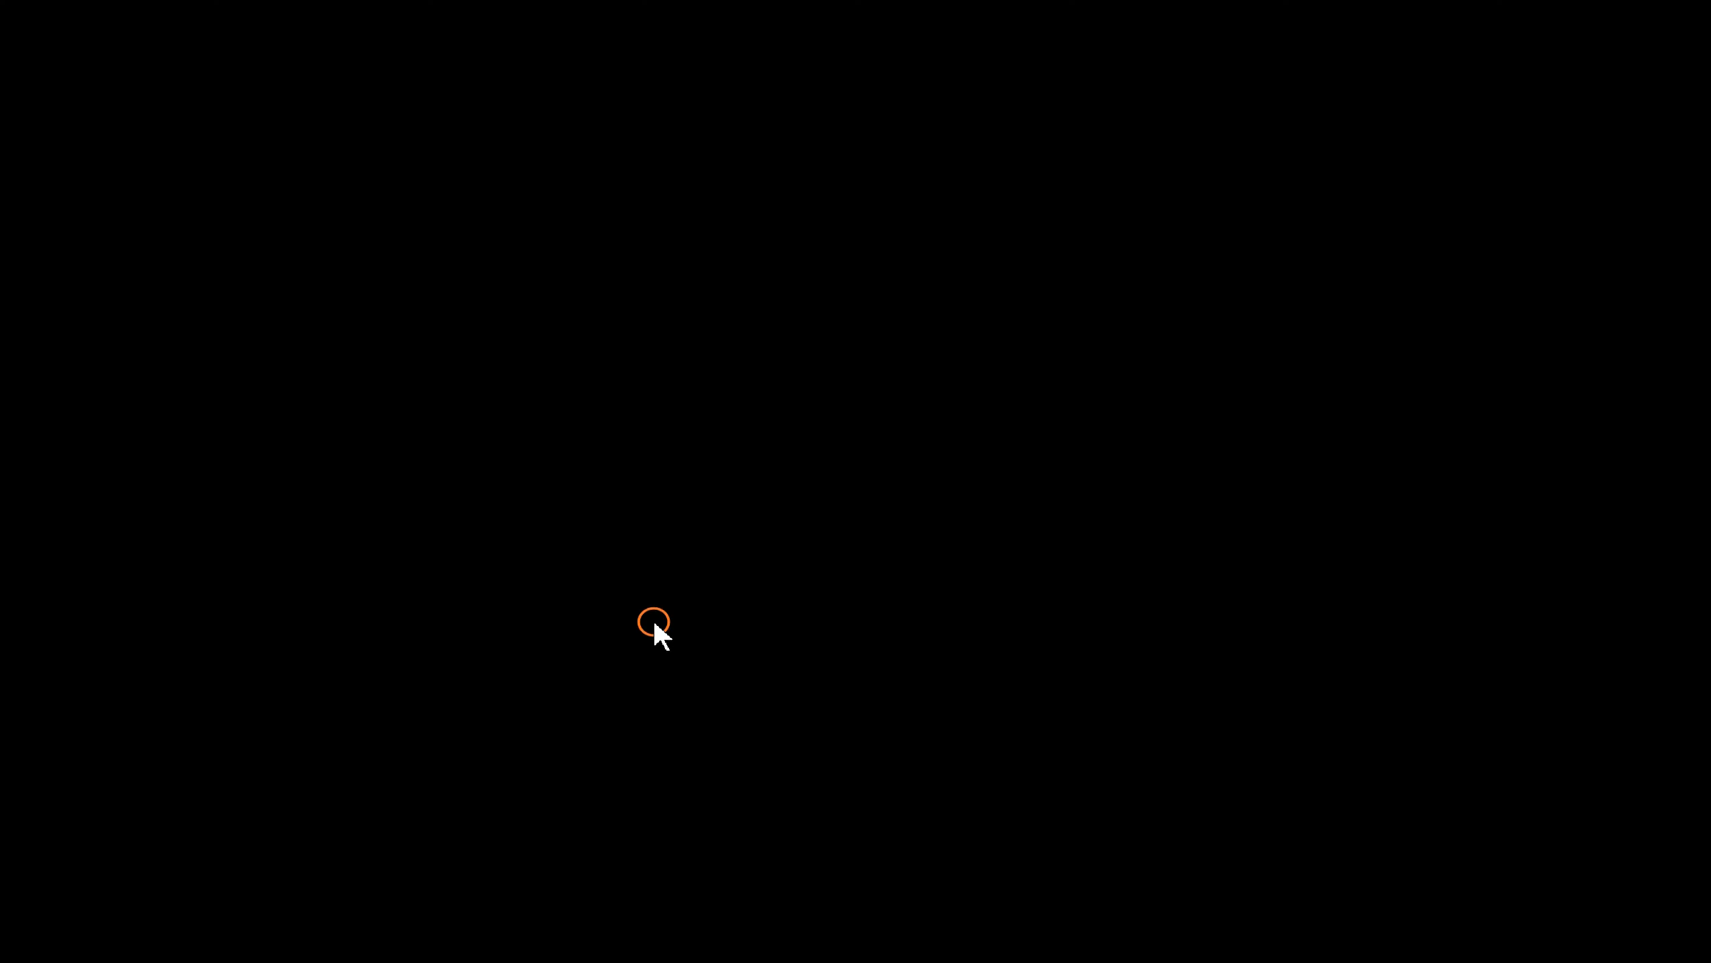
click(654, 624)
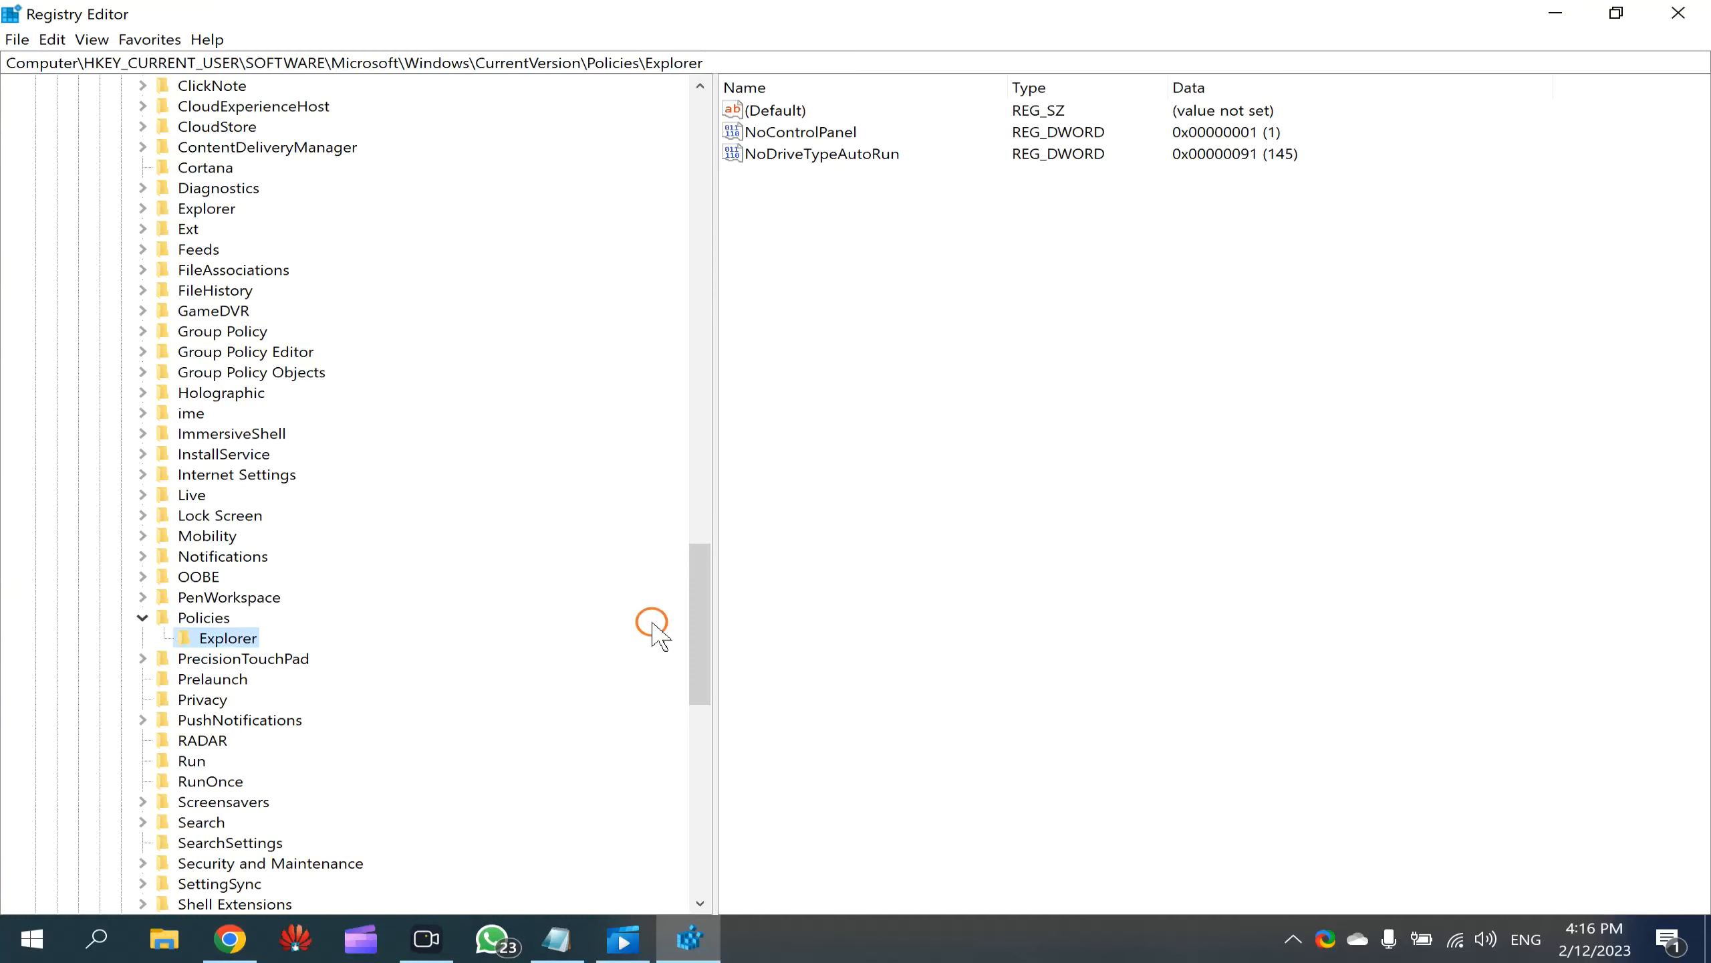
Step: Copy the HKEY_LOCAL_MACHINE\SOFTWARE\Microsoft\Windows\CurrentVersion\Policies\Explorer path from Notepad and go to that registry key
click(582, 951)
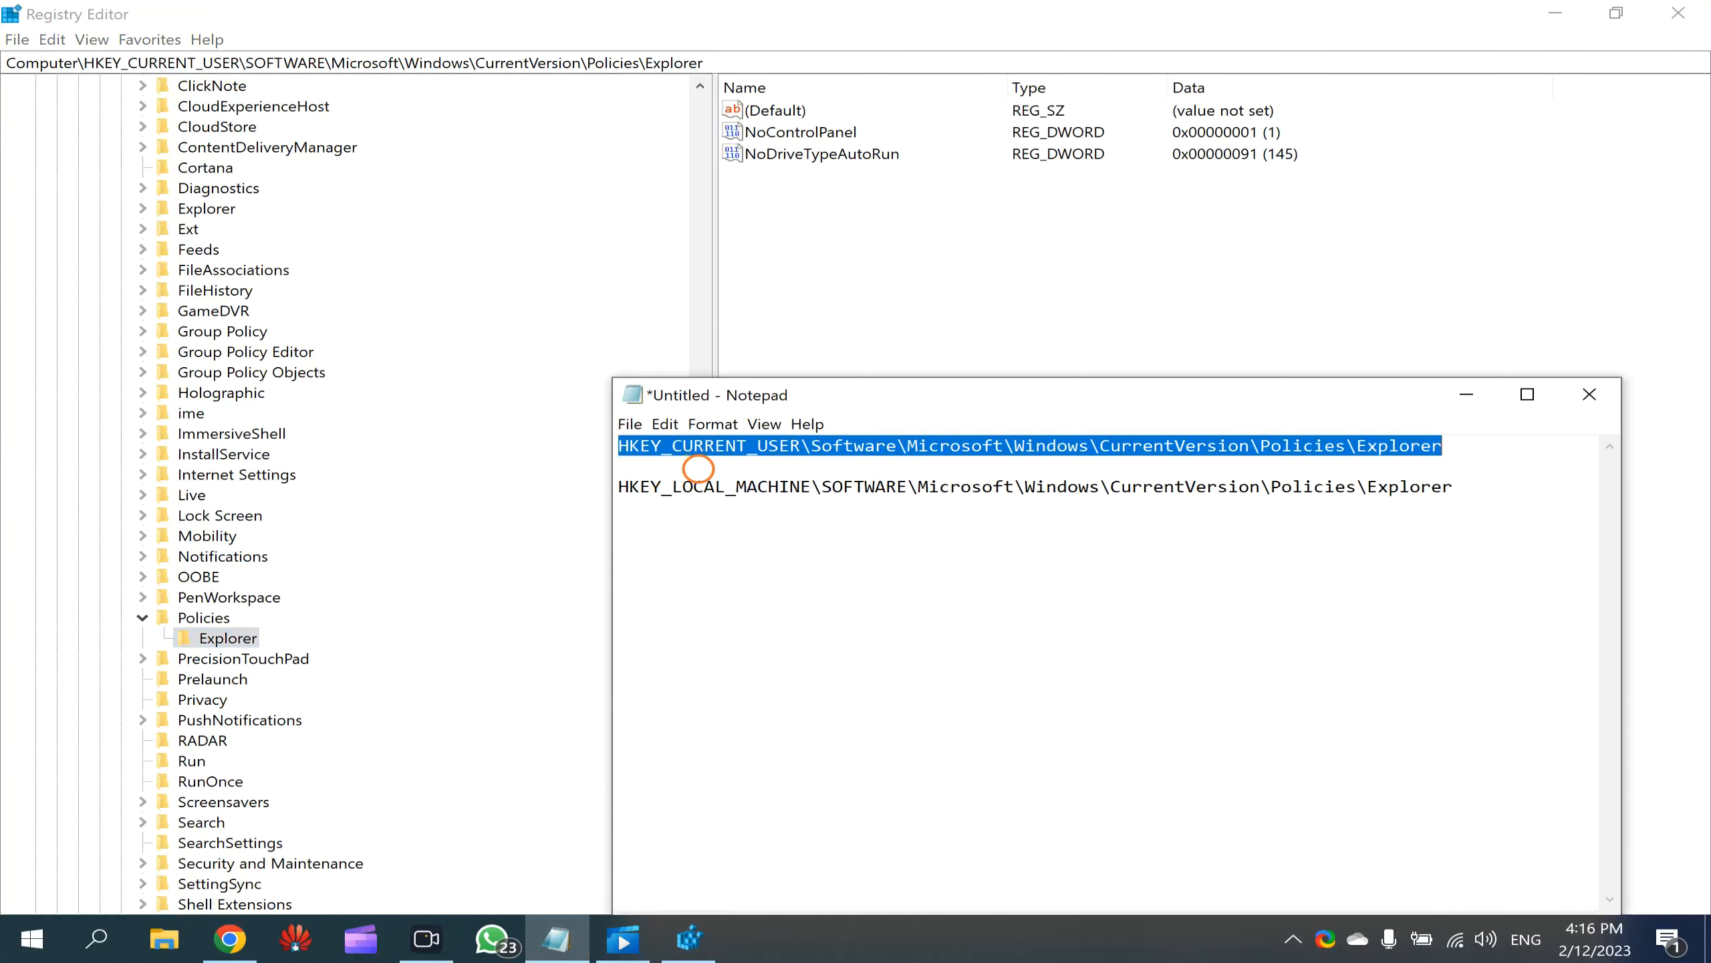
drag(613, 488, 1454, 482)
key(ctrl+c)
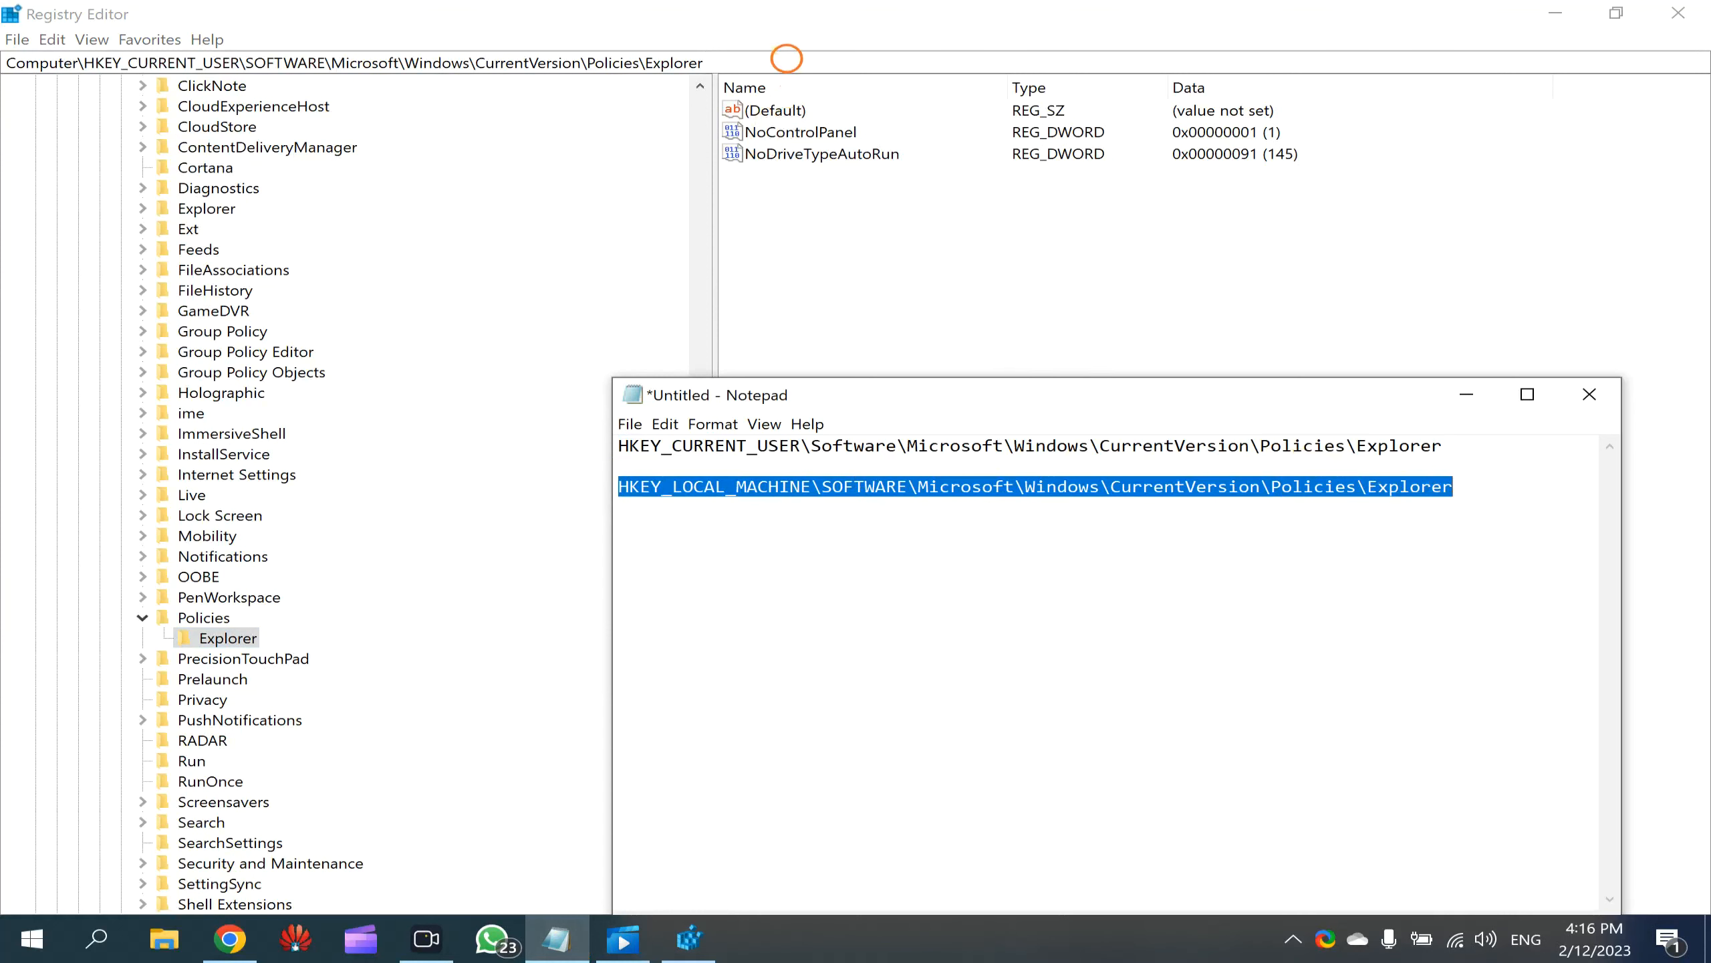
click(785, 62)
key(ctrl+v)
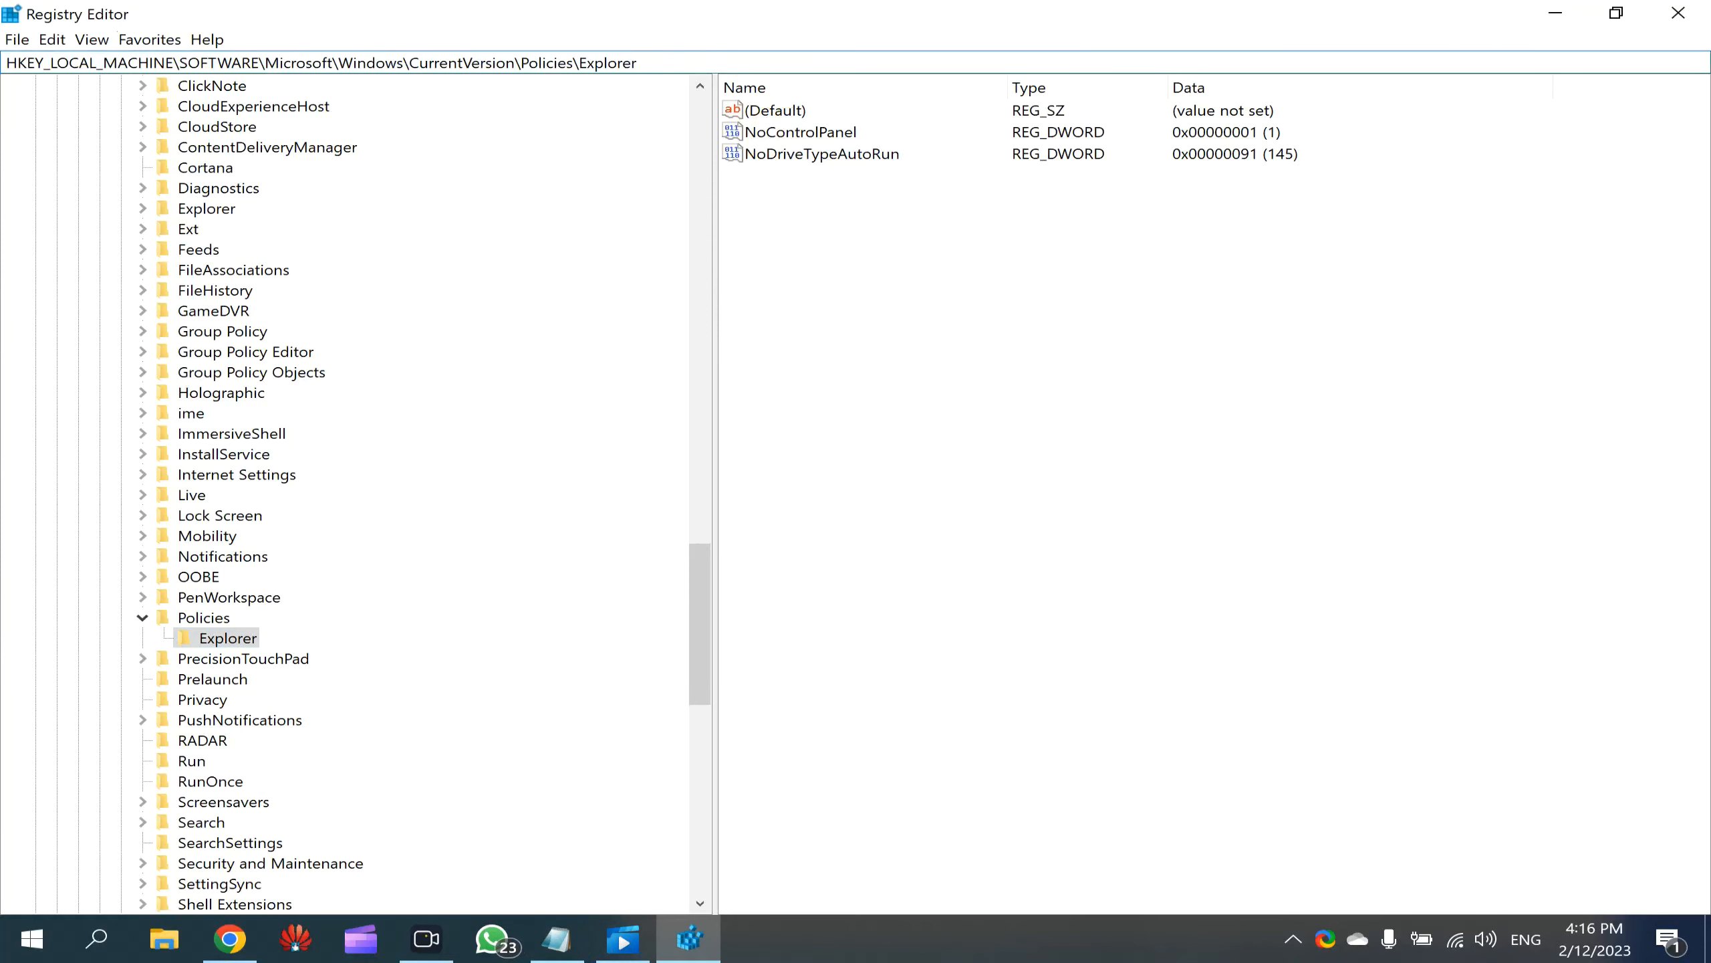
key(Return)
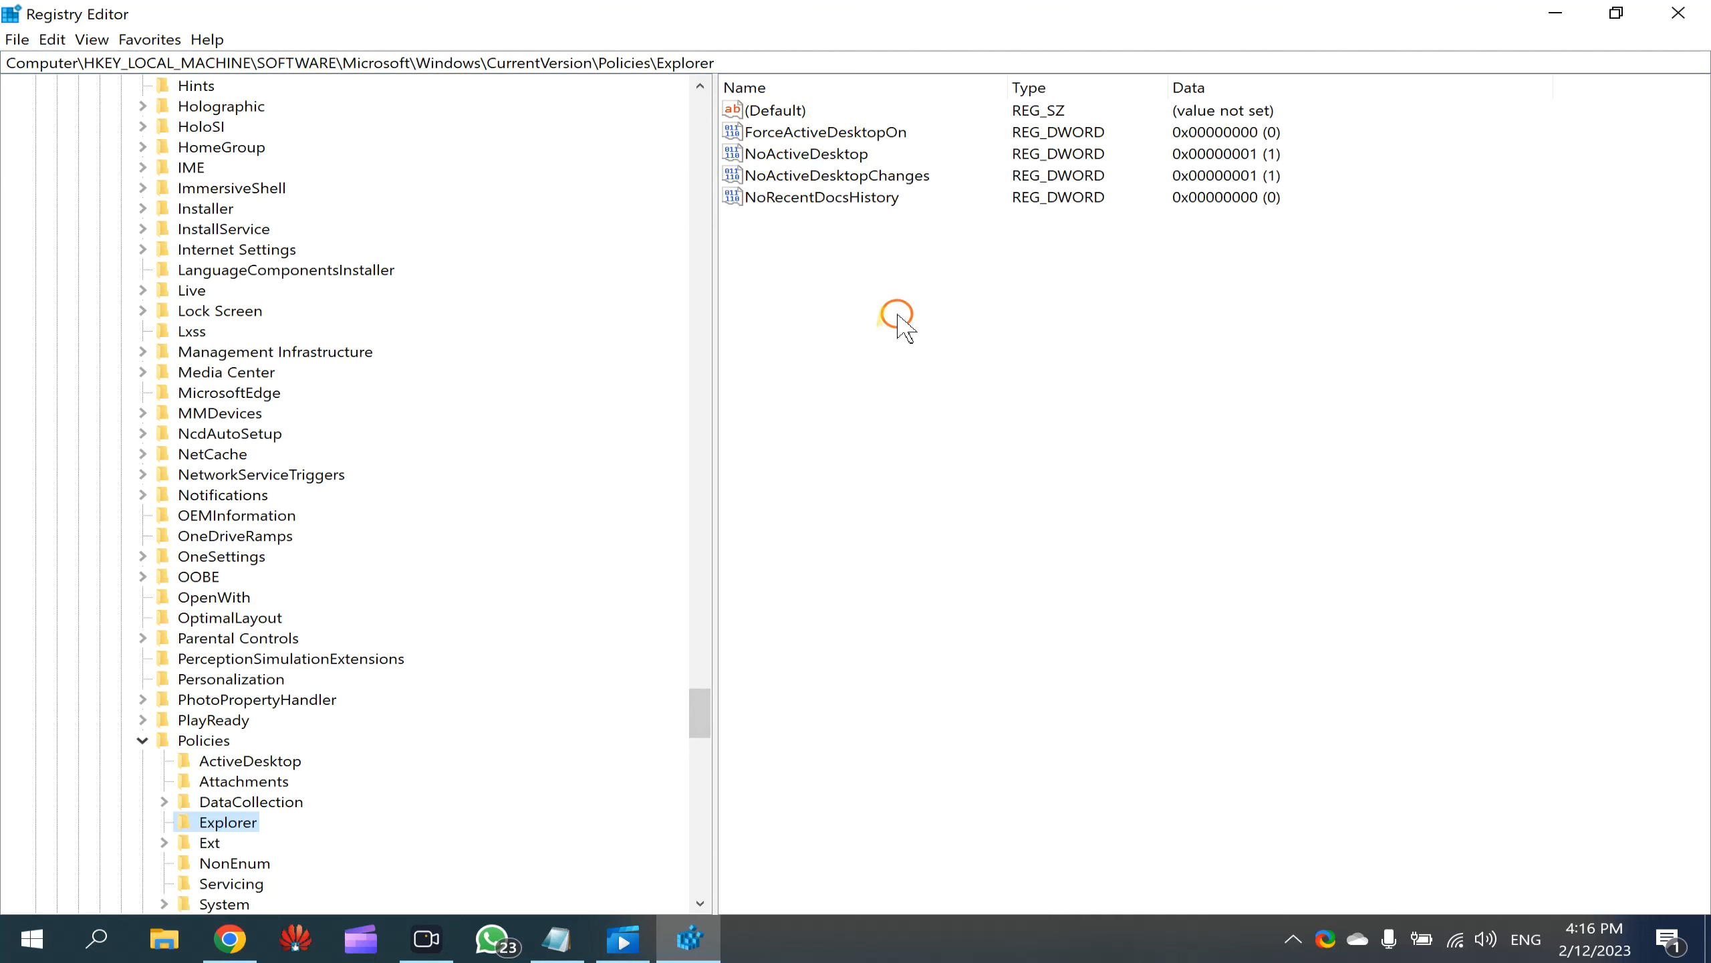
Step: Create a DWORD (32-bit) value named NoControlPanel in the local machine's Policies\Explorer key
right_click(923, 391)
click(959, 405)
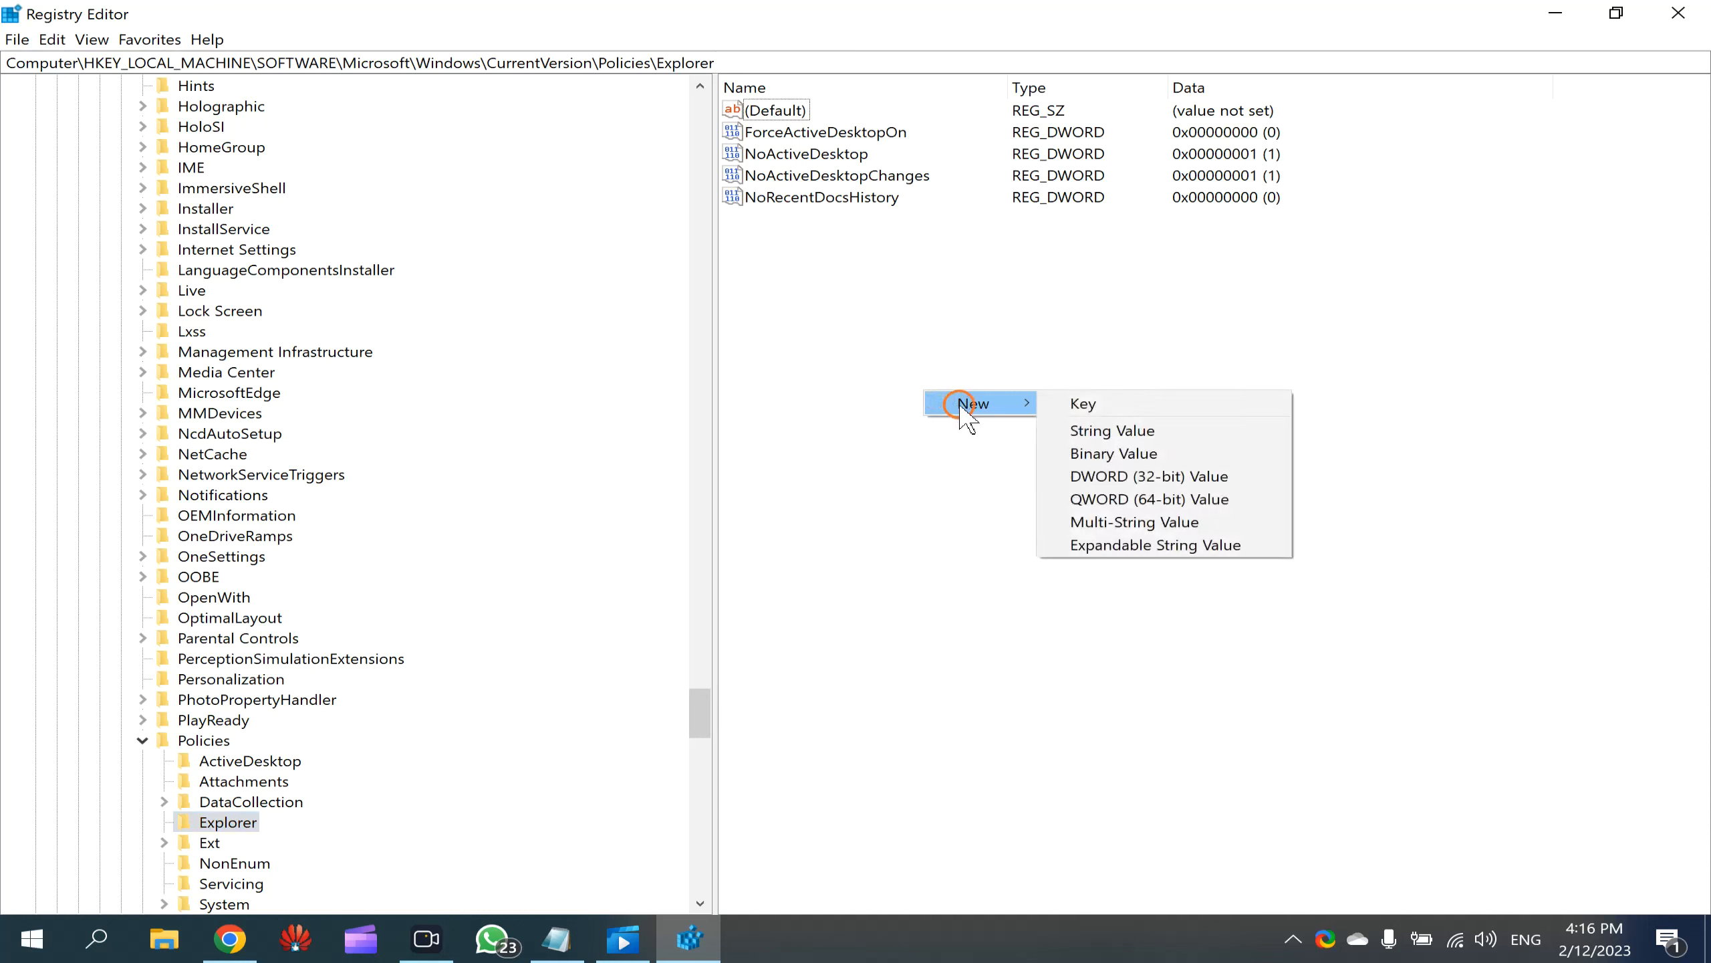
click(1114, 476)
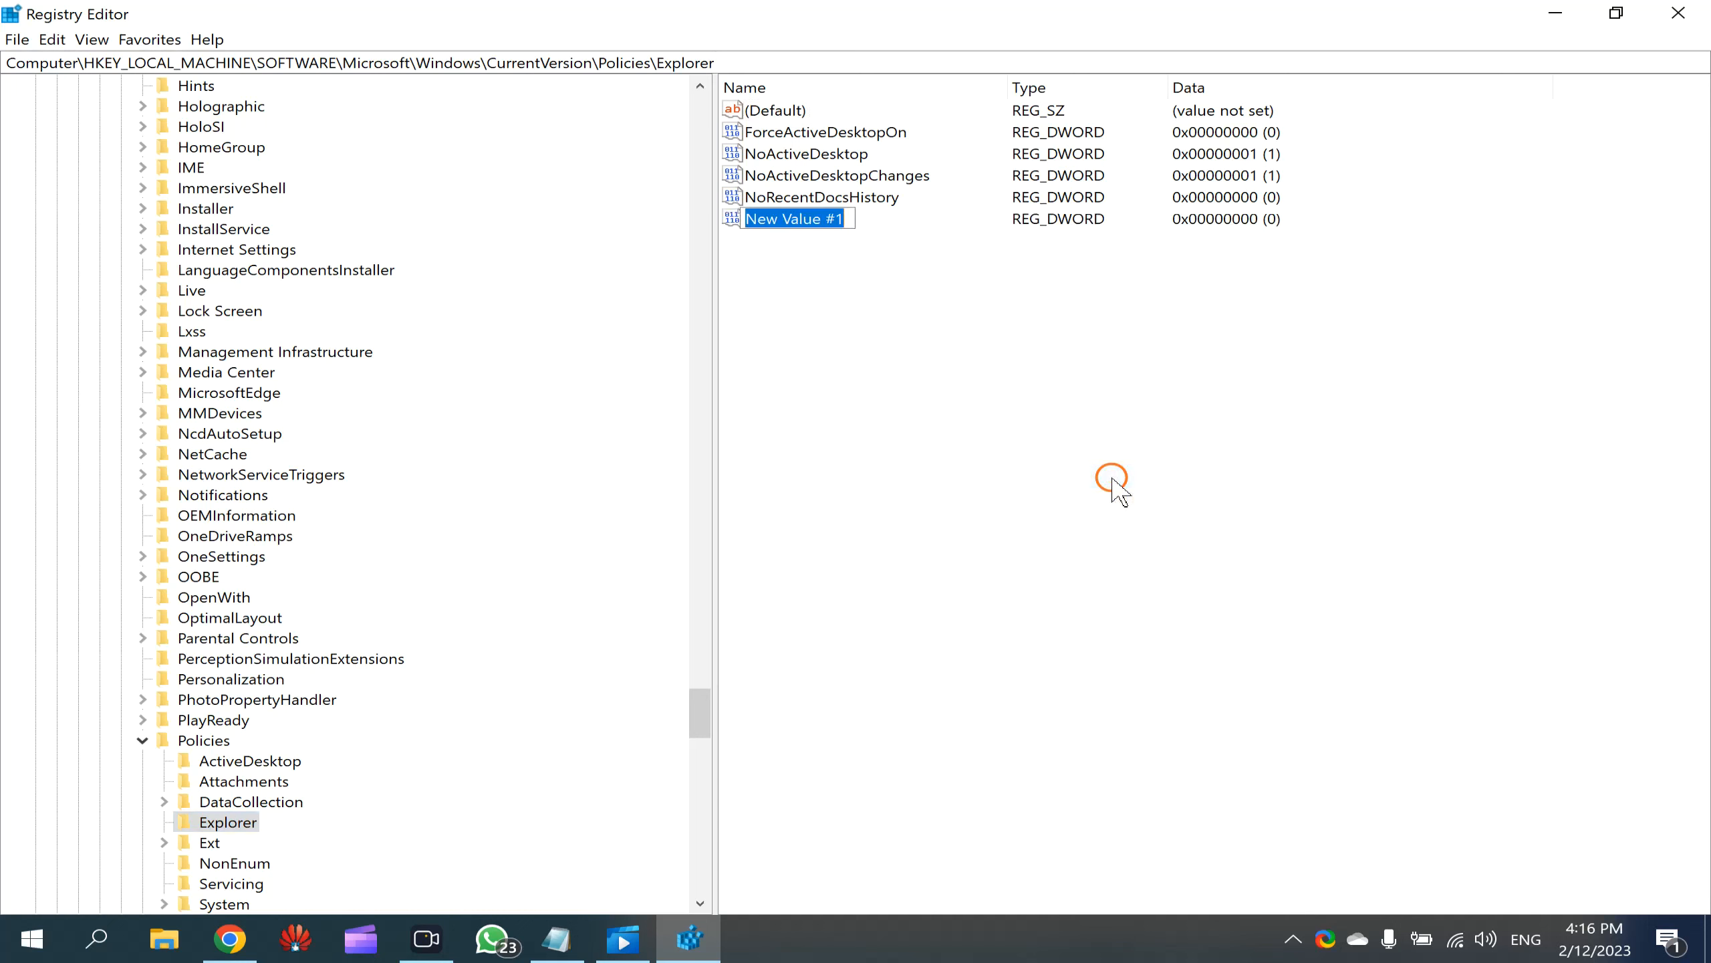
text(NoControlPael)
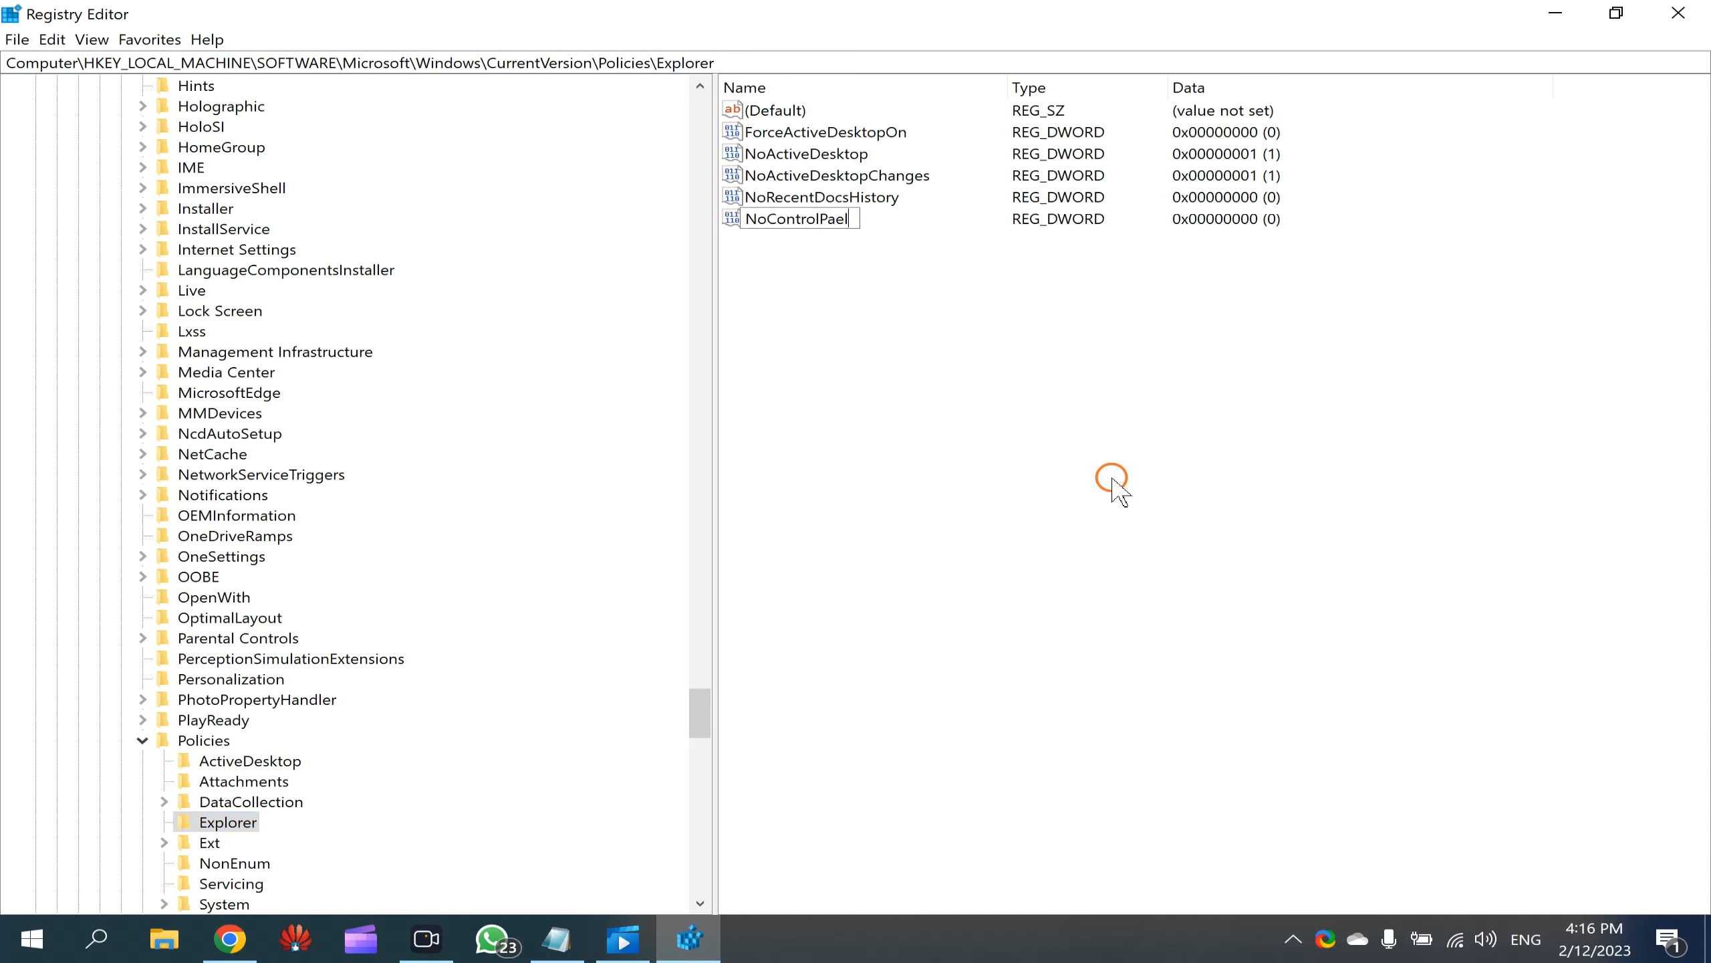
key(Left)
key(Left)
text(n)
key(Return)
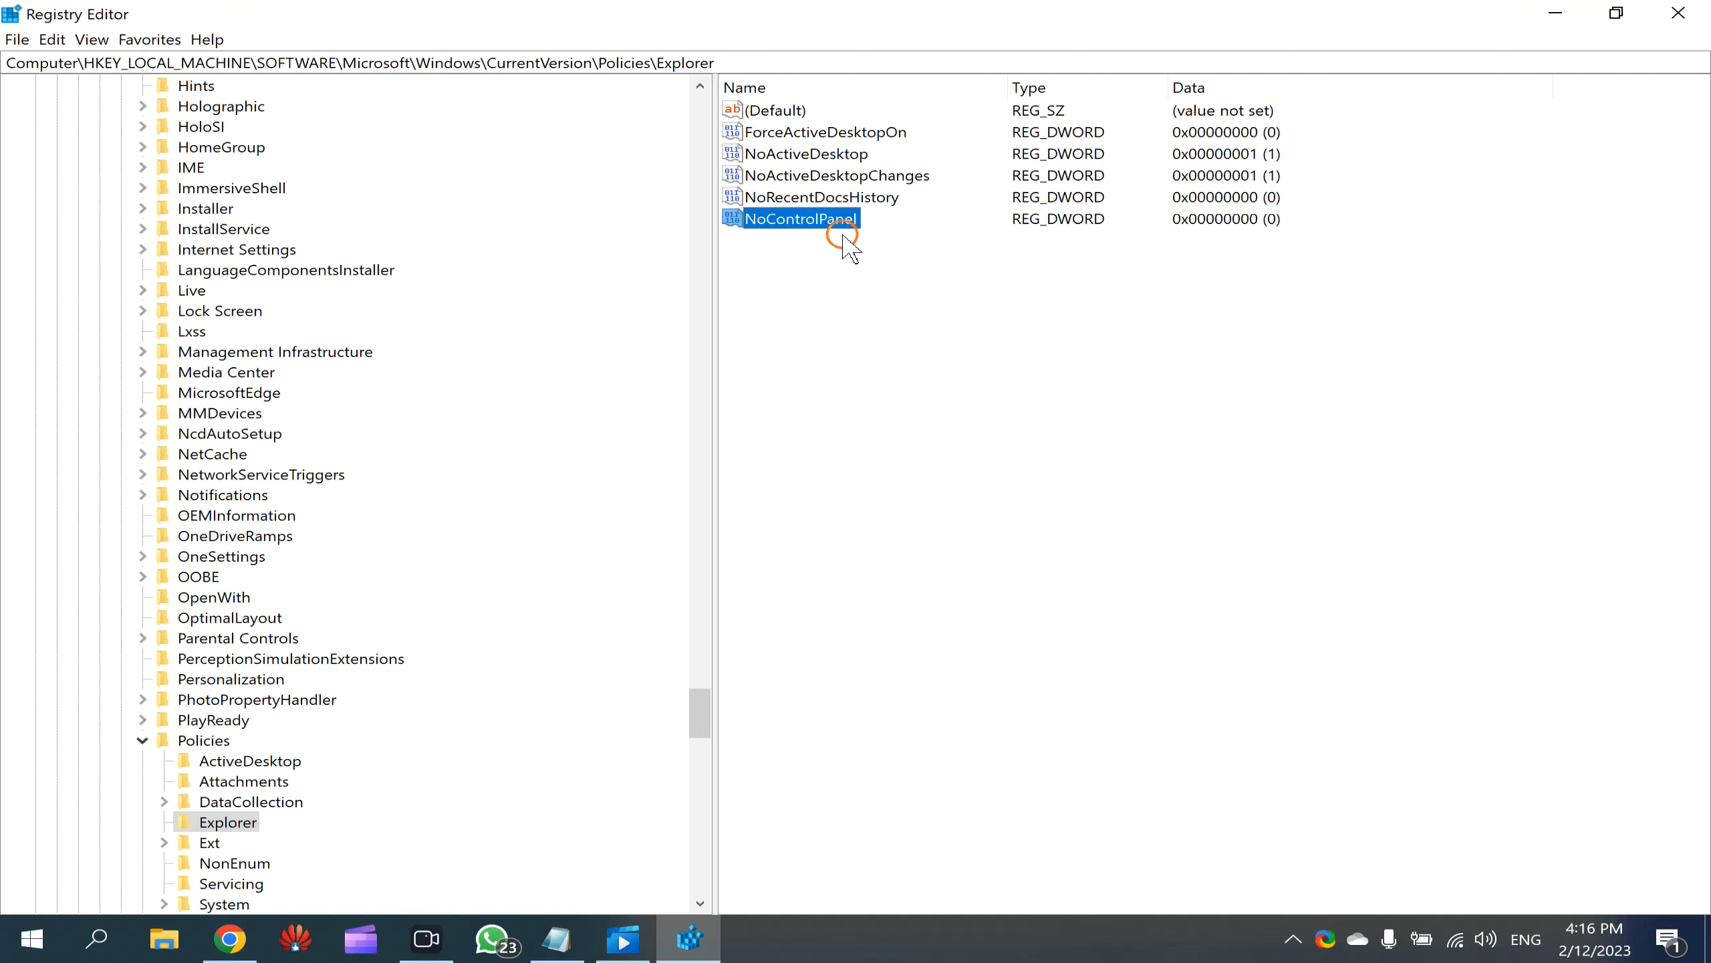
Step: Set the value data of the local machine's NoControlPanel entry to 1 with the hexadecimal base
double_click(825, 224)
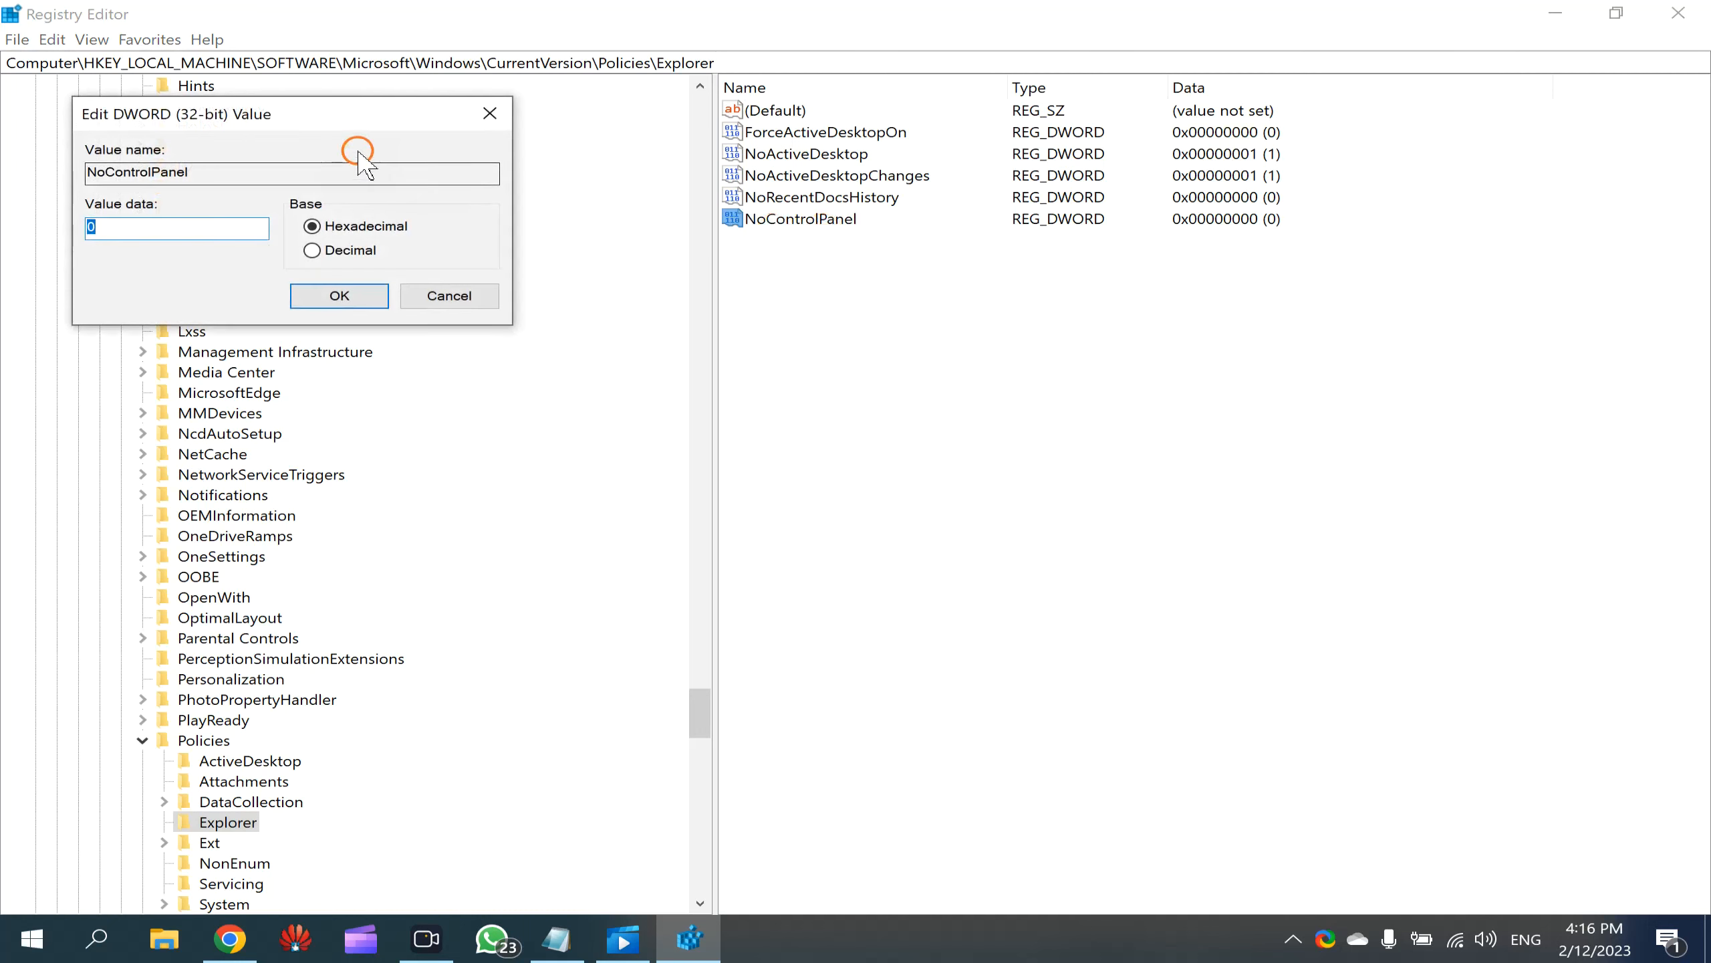
drag(351, 117, 1070, 352)
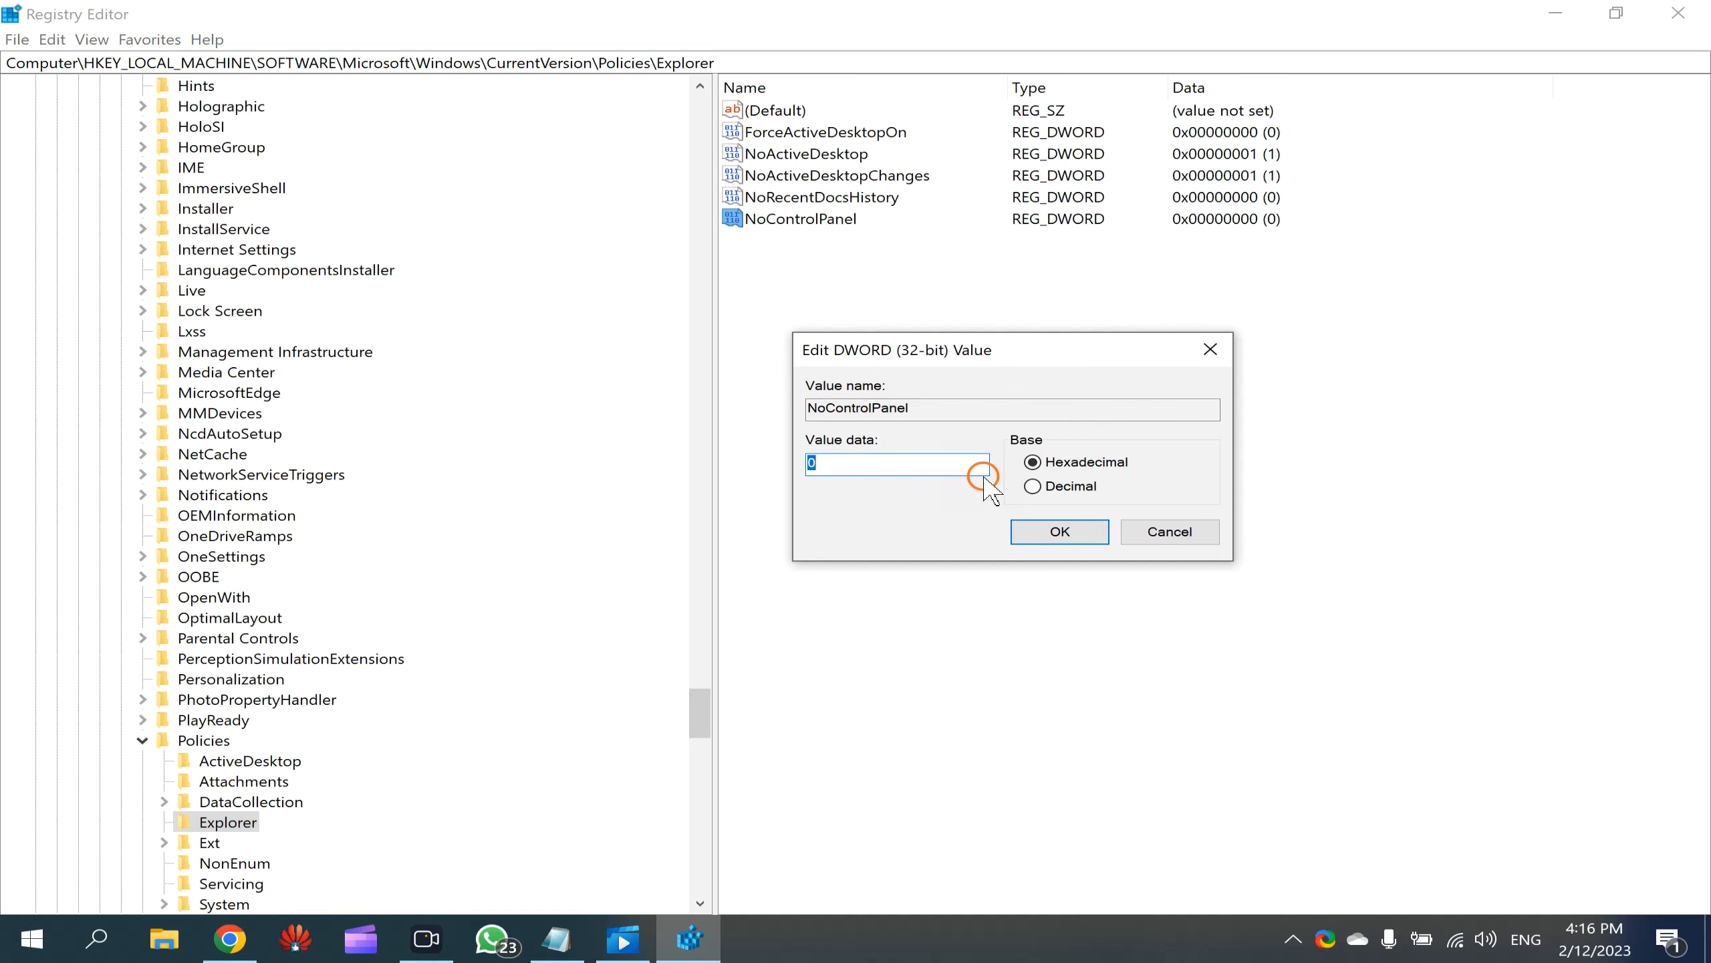
text(1)
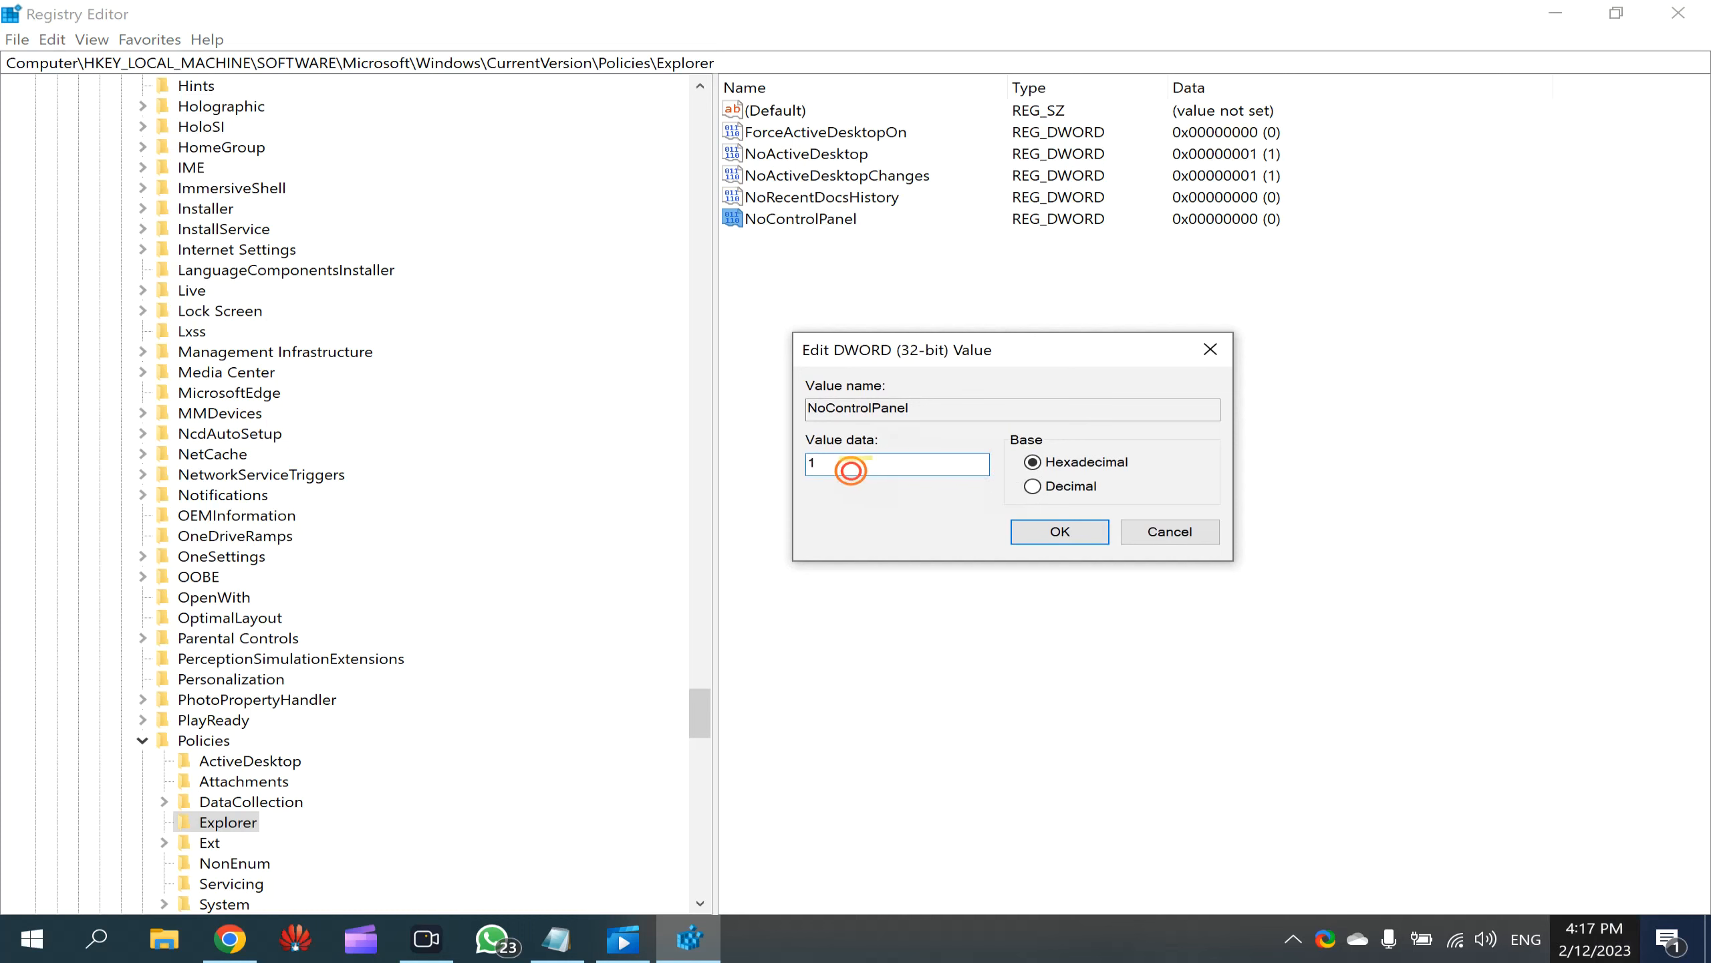
drag(853, 471, 745, 471)
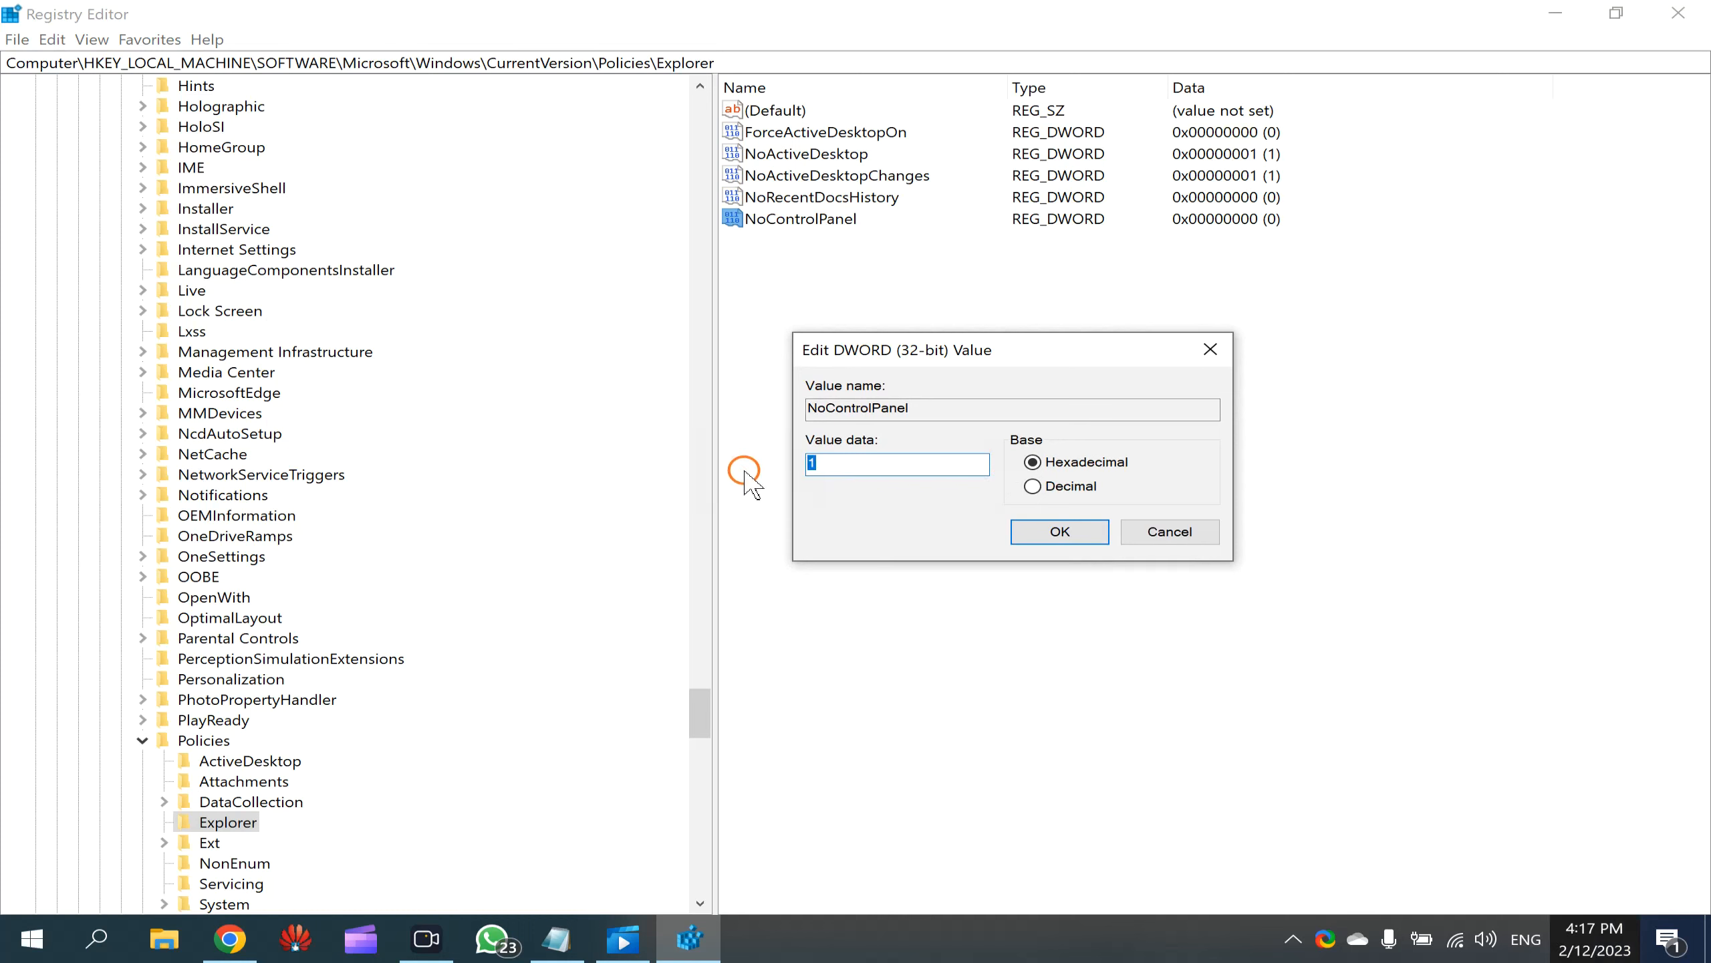
click(1059, 533)
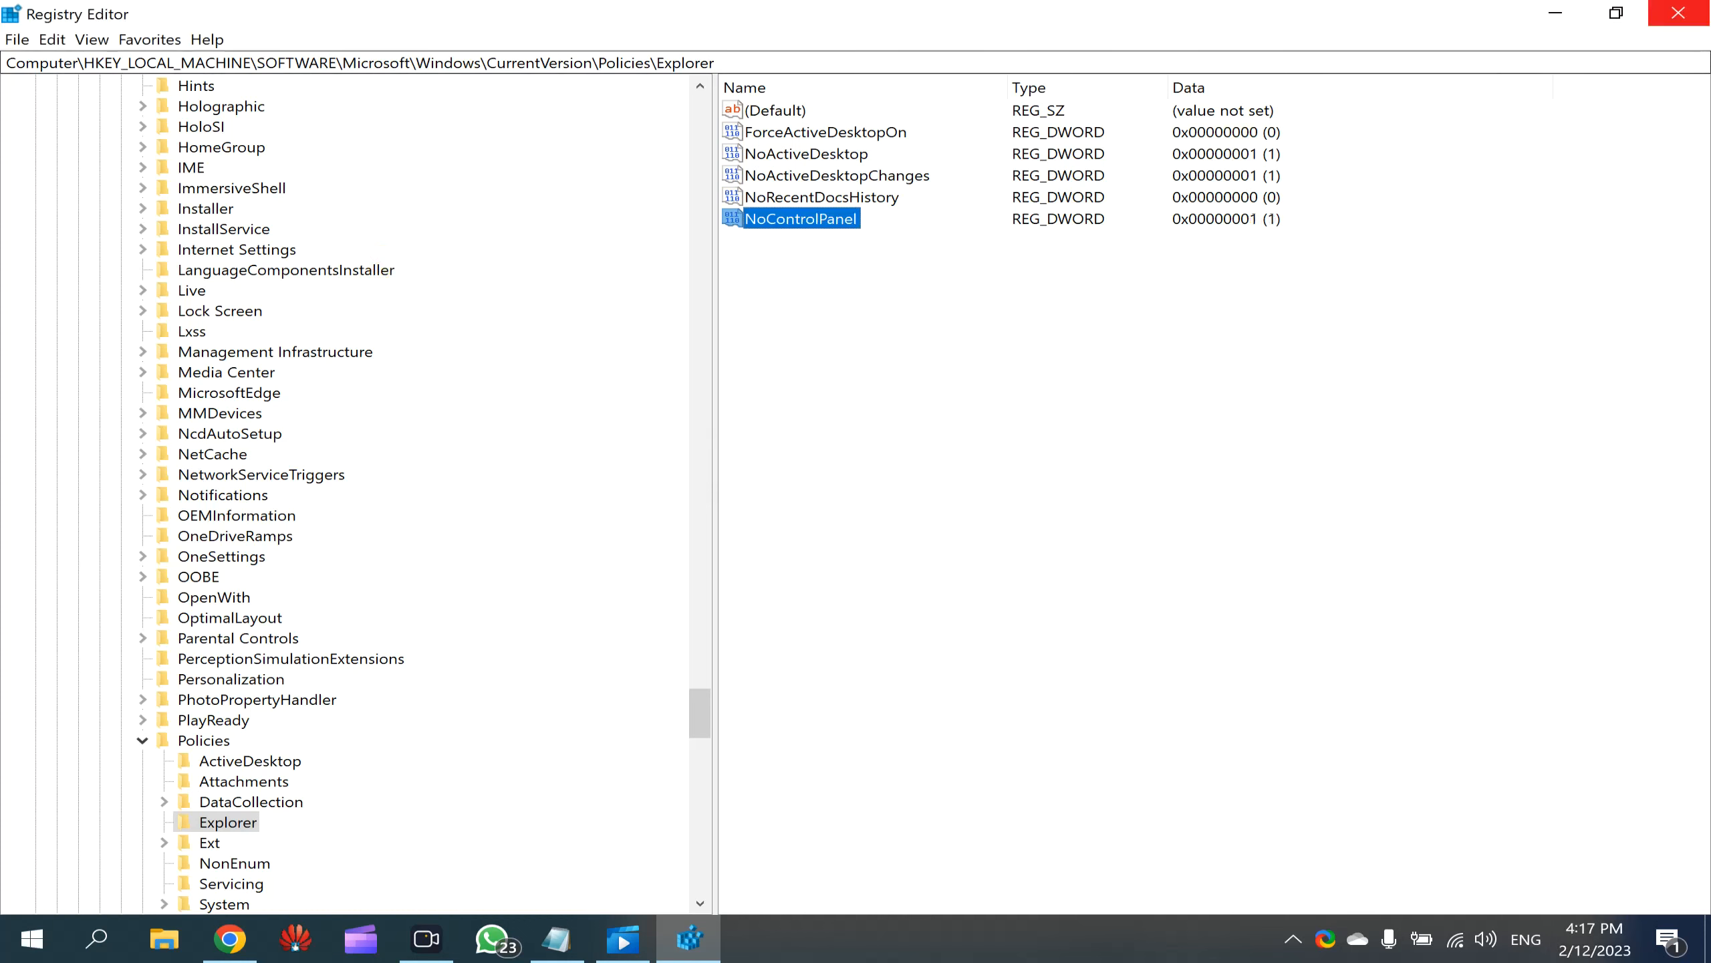